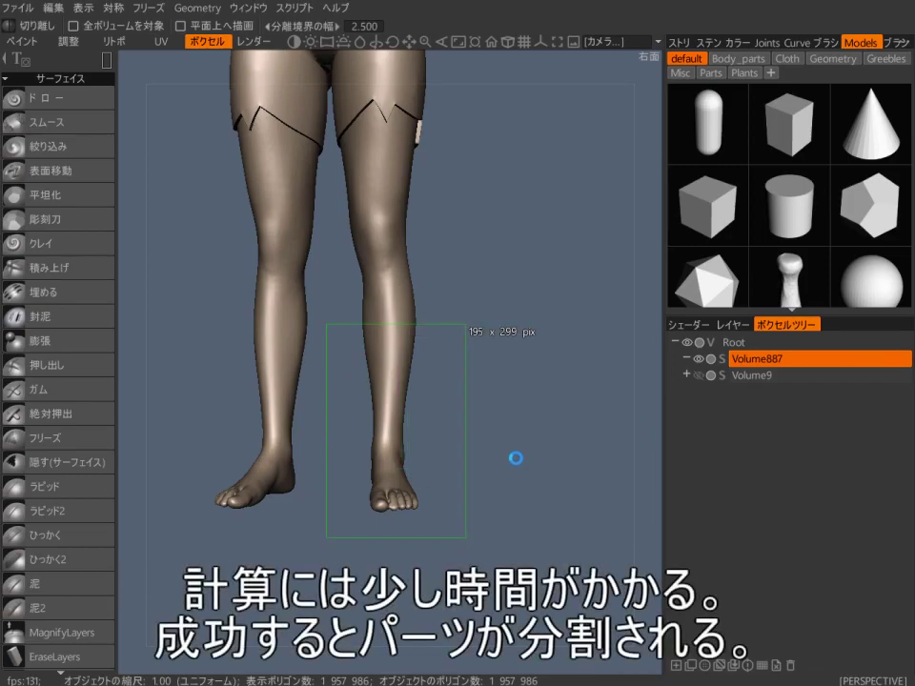
Step: Toggle the visibility of Volume887_copy003 and Volume887_copy004 to examine the flat cut across the lower leg
click(713, 380)
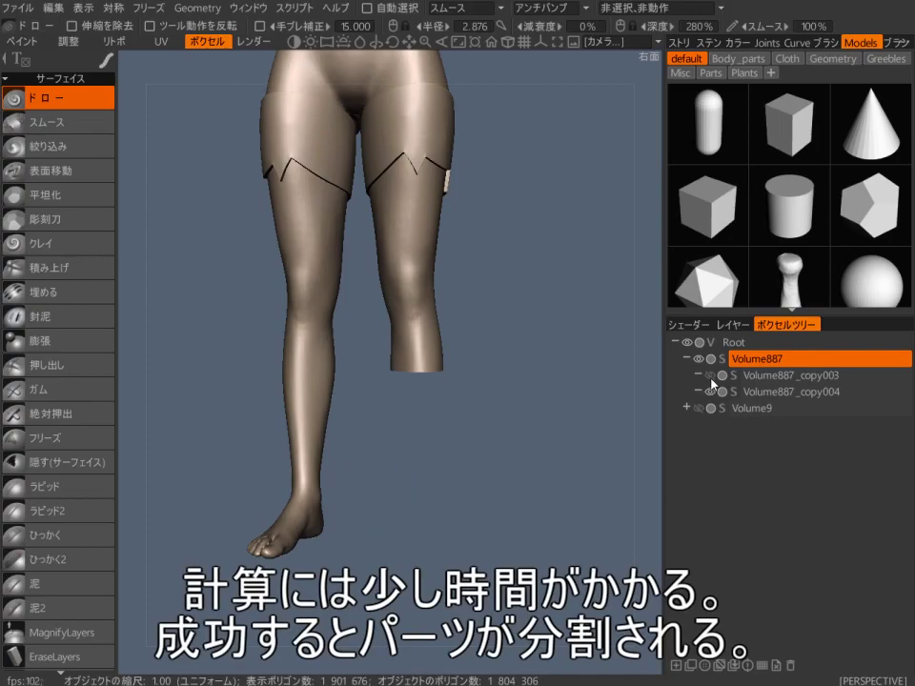
drag(620, 382, 586, 383)
right_drag(587, 382, 625, 395)
click(711, 378)
click(711, 394)
click(710, 394)
click(710, 394)
click(711, 379)
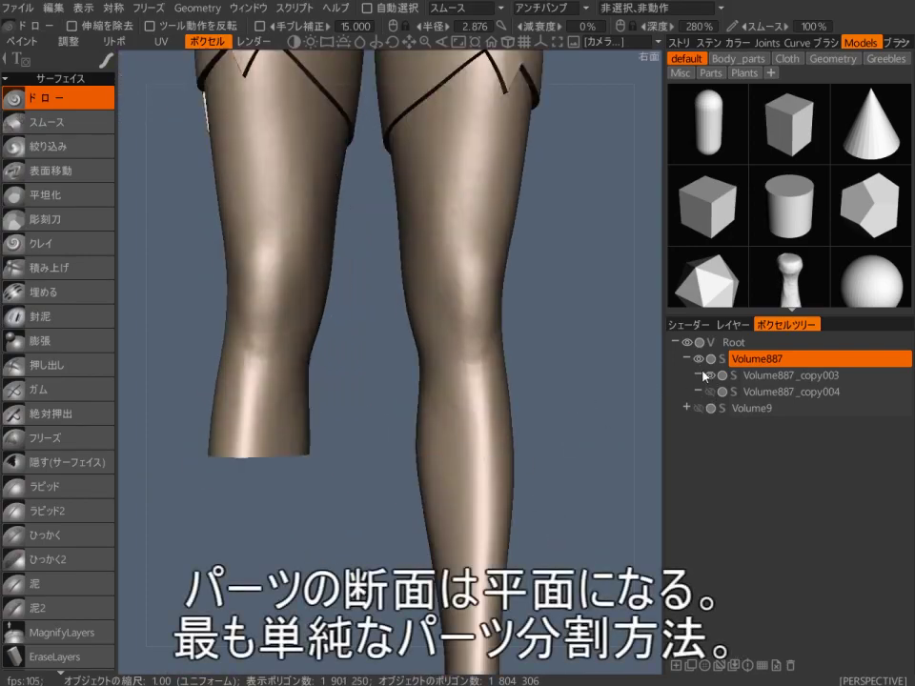
Step: Move Volume887_copy004 out of Volume887 to the root level of the voxel tree and hide Volume887
right_click(644, 292)
click(710, 486)
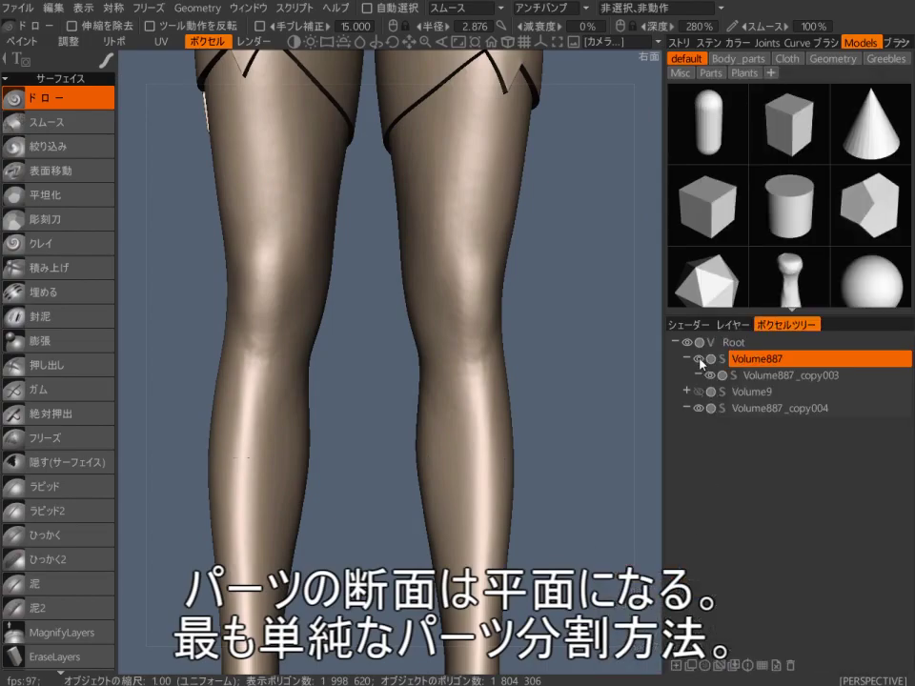
click(699, 359)
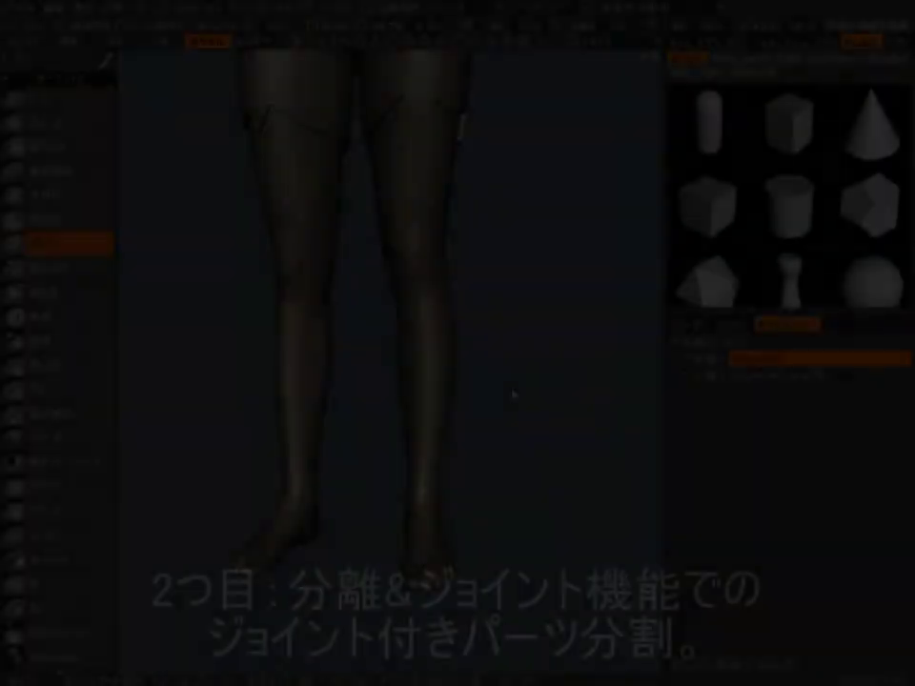
Step: Place the Split & Joint (分離&ジョイント) round plate across the lower leg below the knee and scale it to about 39.46
key(space)
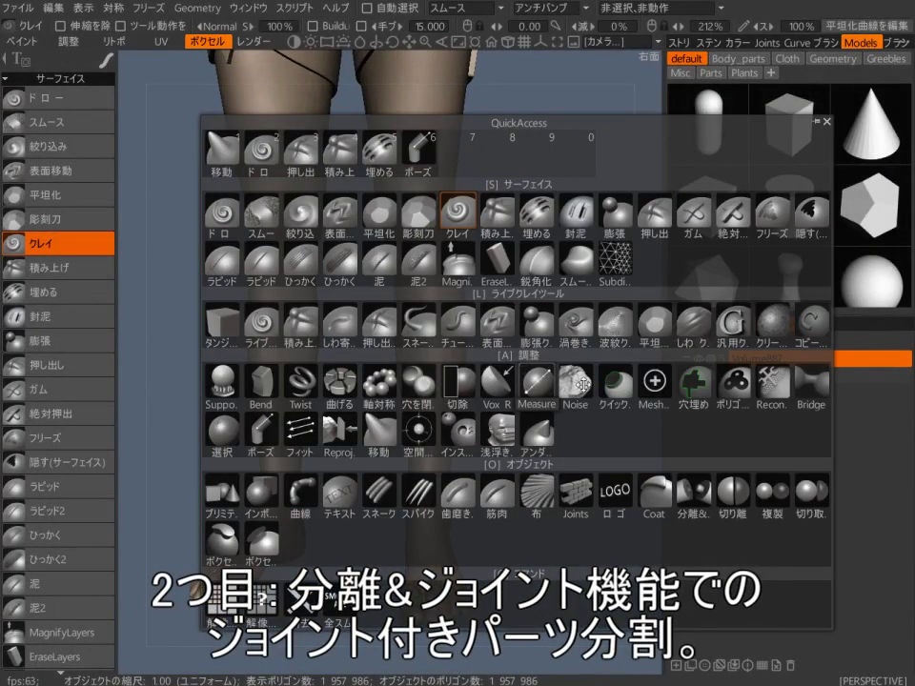
click(698, 489)
drag(548, 466, 595, 488)
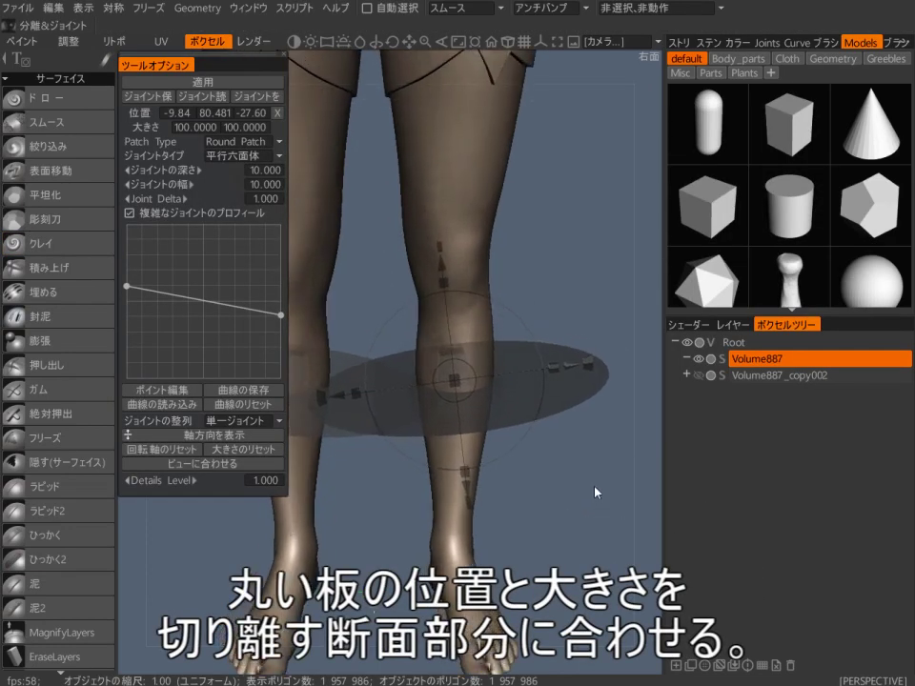
right_drag(595, 493, 574, 504)
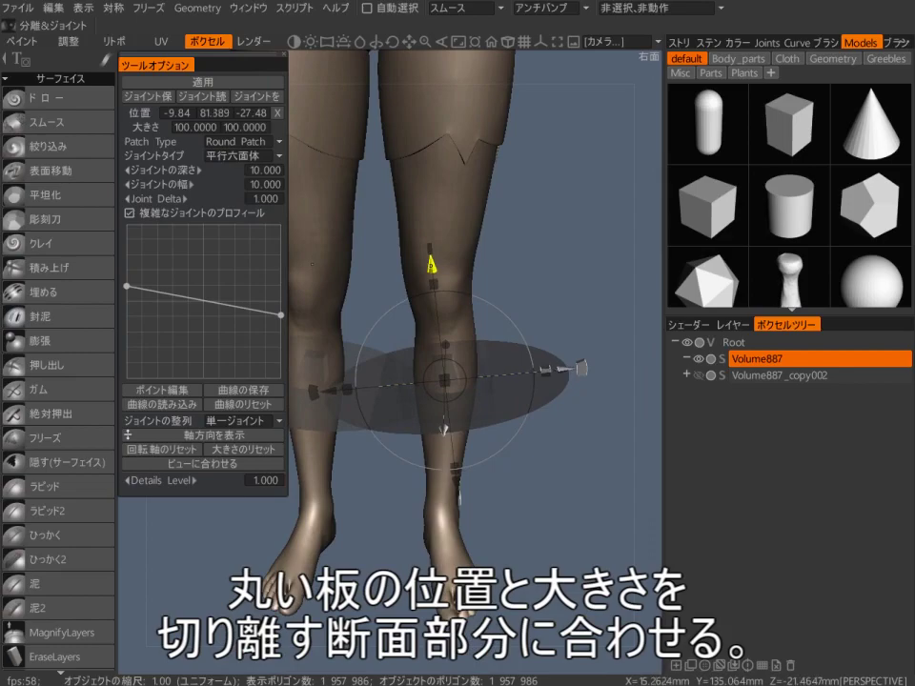
drag(554, 306, 554, 392)
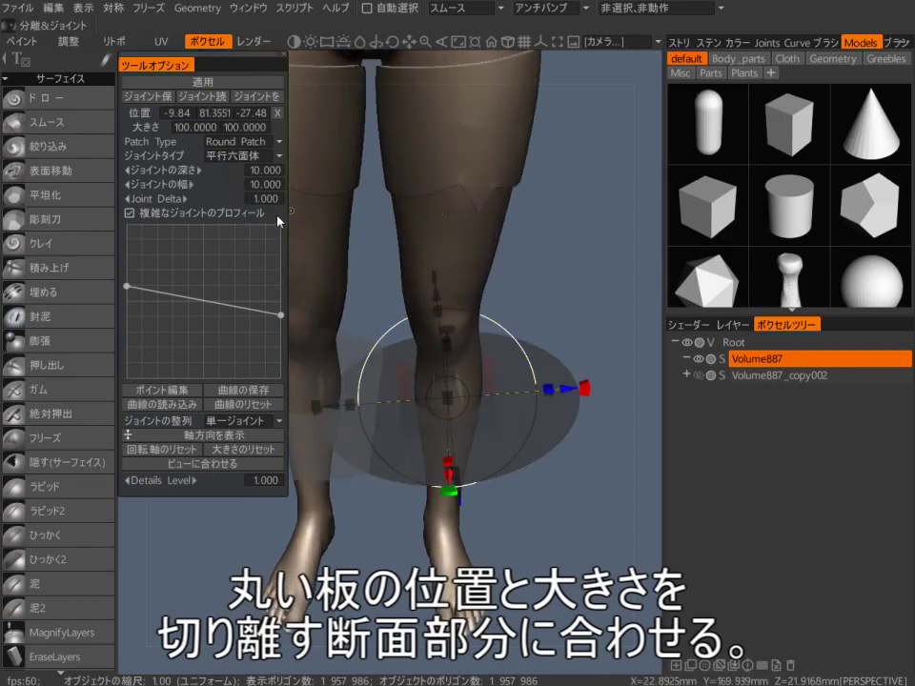
drag(563, 246, 561, 188)
drag(317, 399, 376, 403)
right_drag(553, 458, 586, 386)
drag(572, 434, 547, 473)
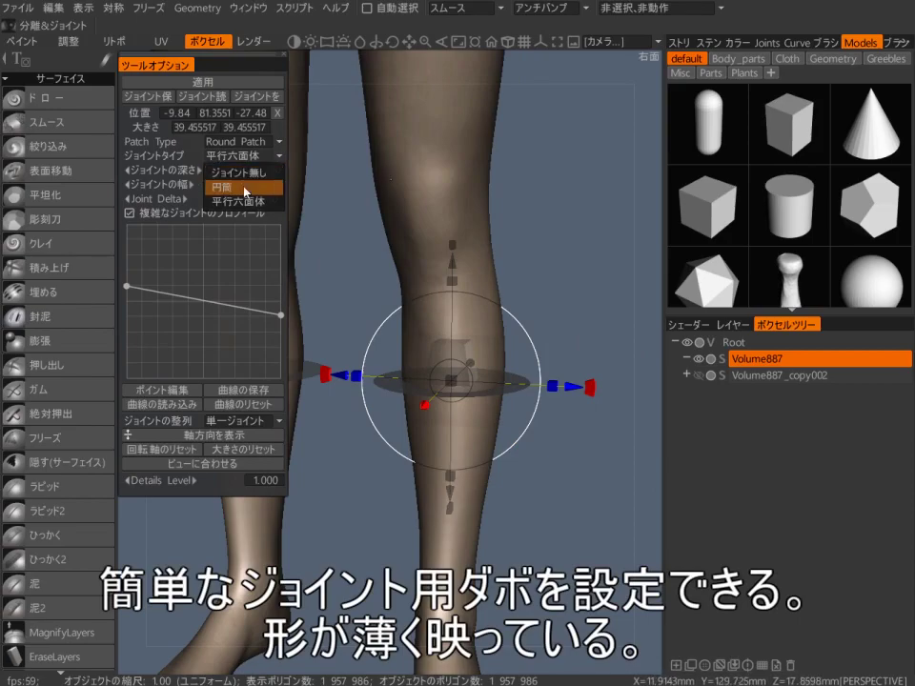
Step: Try the cylinder (円筒) joint type on the plate and return it to parallelepiped (平行六面体)
right_drag(614, 300, 627, 261)
drag(639, 244, 580, 208)
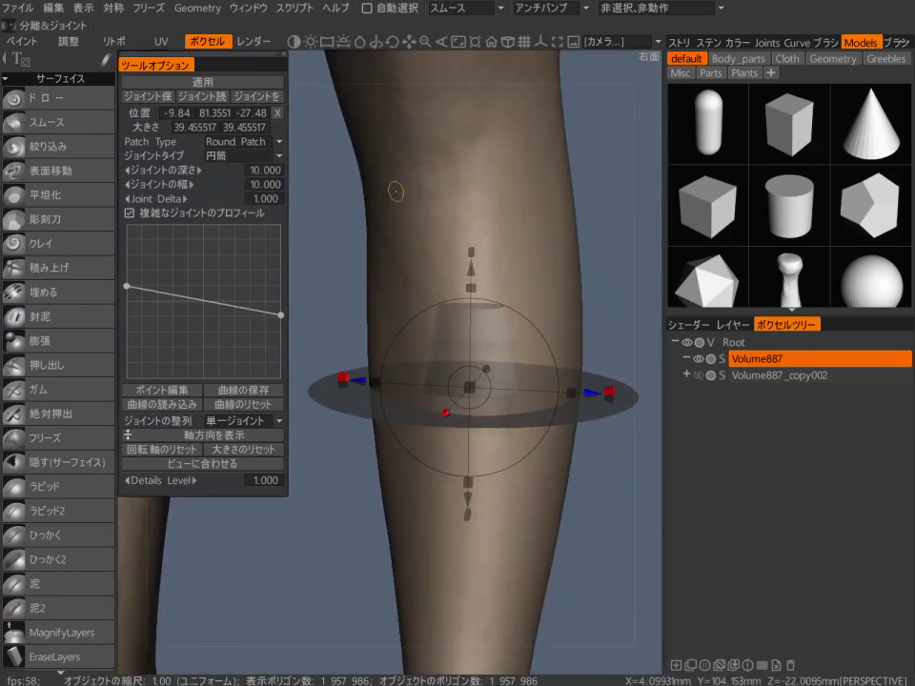
click(243, 155)
click(240, 199)
drag(648, 246, 625, 220)
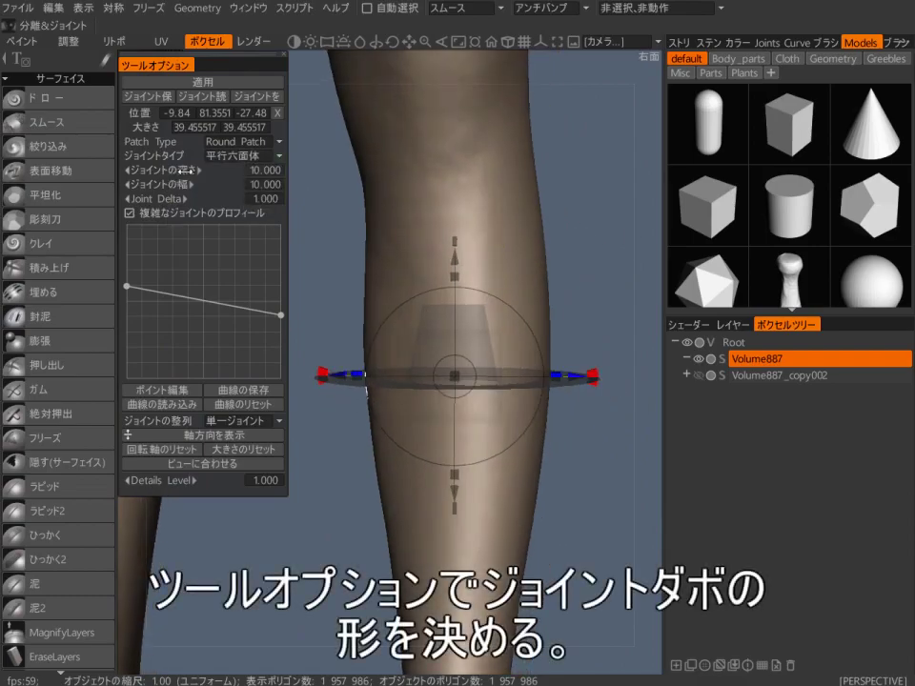
Step: Set the joint depth to 11.000 and Joint Delta to 0.990, and slightly lower the end point of the joint profile curve
drag(190, 170, 185, 170)
drag(465, 162, 477, 200)
drag(169, 199, 164, 200)
drag(282, 318, 287, 315)
Step: Apply the split to separate the lower leg from Volume887 with the joint dowel
drag(355, 310, 332, 281)
scroll(519, 226, down, 3)
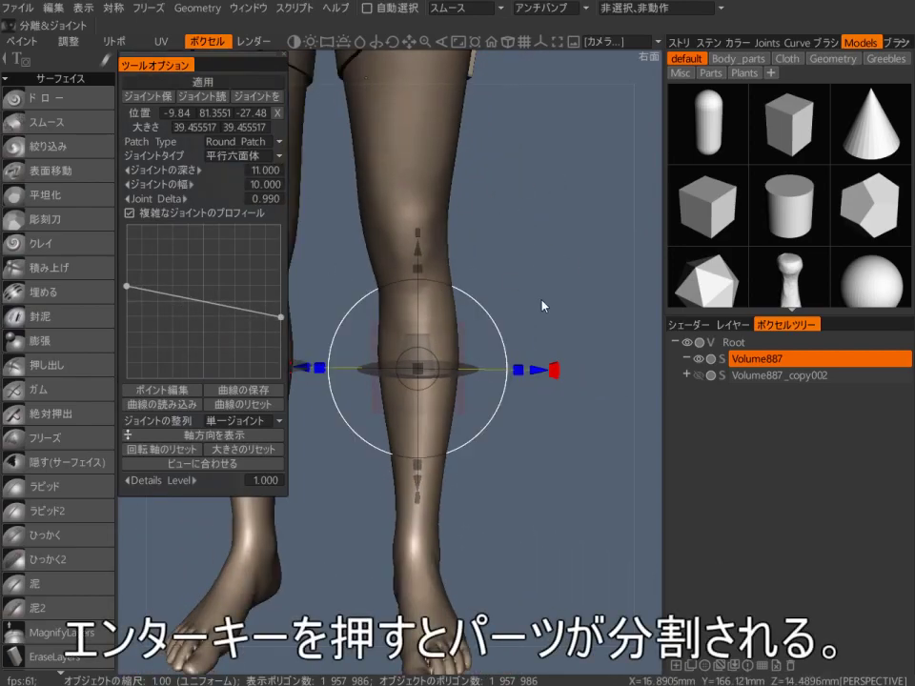
key(Return)
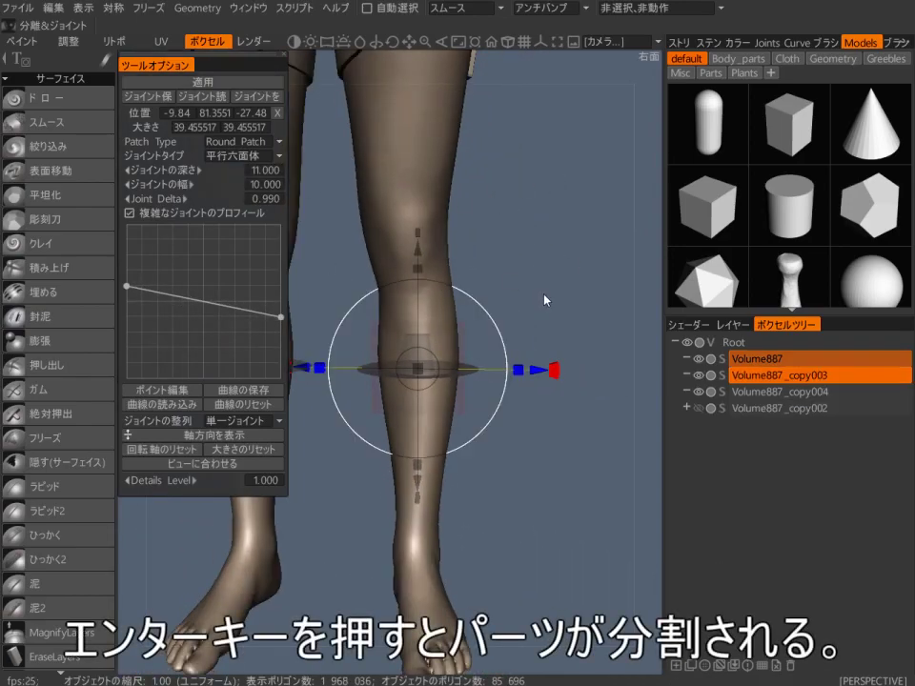
Step: Switch to the Draw tool, hide Volume887_copy003 and examine the dowel hole in the upper leg's cut face
key(space)
key(2)
scroll(553, 329, up, 3)
drag(555, 332, 681, 340)
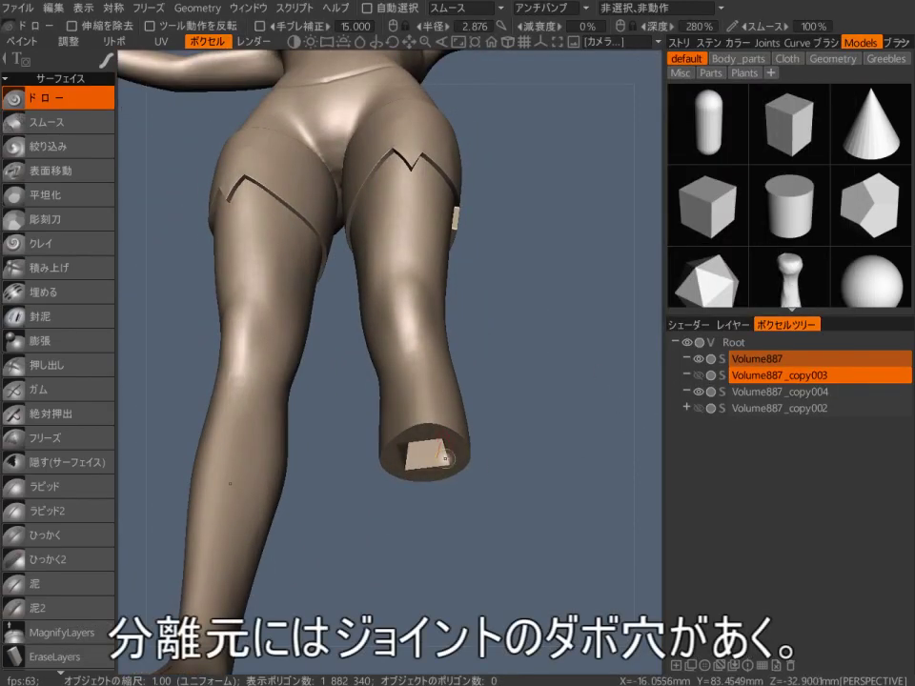
drag(550, 481, 536, 420)
scroll(540, 389, up, 3)
drag(618, 400, 608, 456)
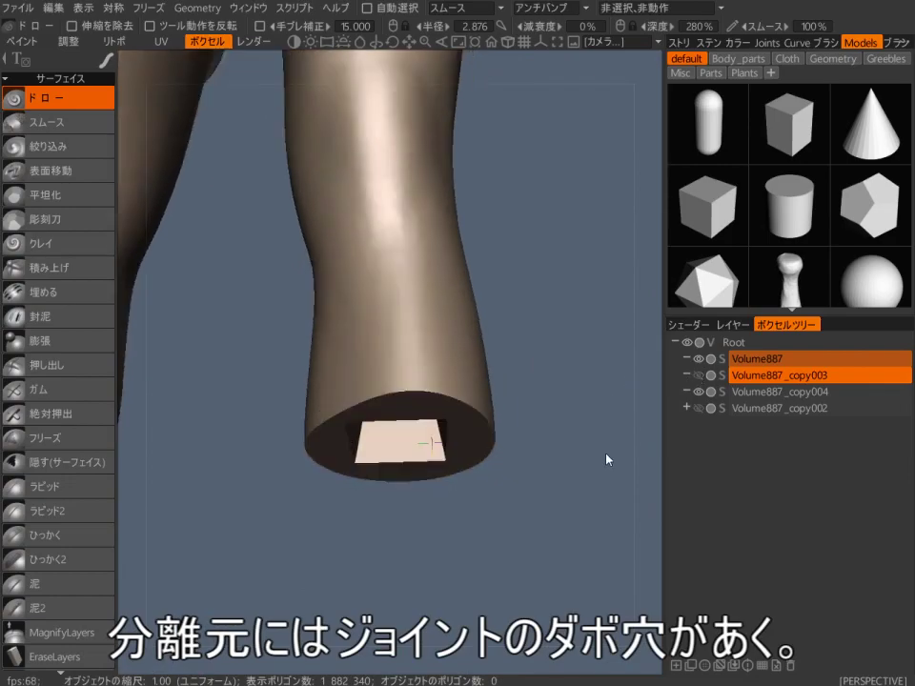
Step: Show Volume887_copy003 and hide Volume887 to examine the dowel on top of the separated lower leg
click(698, 375)
click(697, 359)
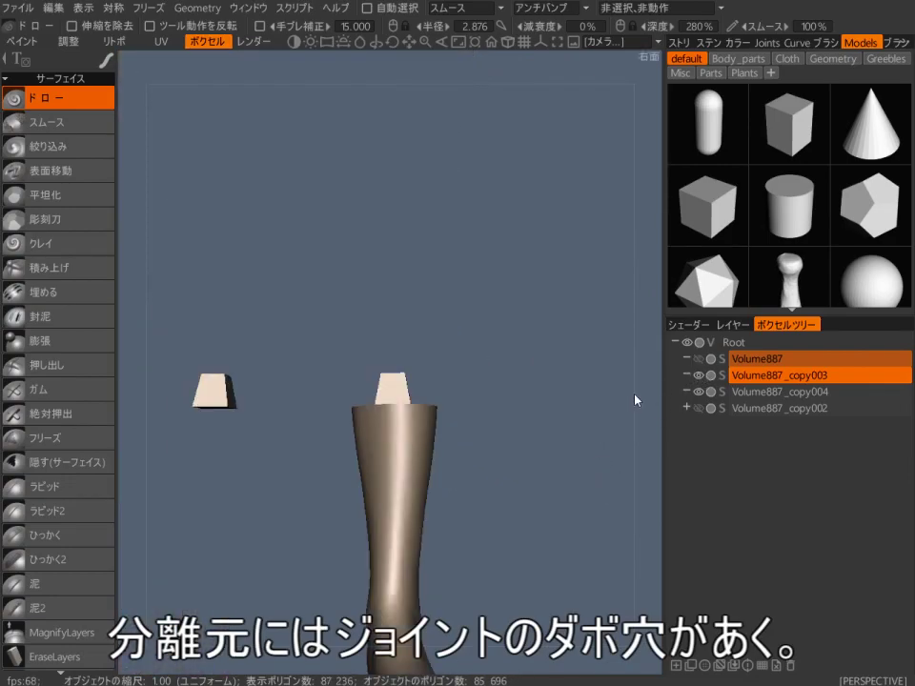
drag(644, 394, 602, 492)
scroll(584, 486, down, 4)
middle_drag(572, 488, 570, 428)
scroll(570, 428, up, 3)
mouse_move(571, 428)
mouse_down()
mouse_move(478, 395)
mouse_move(370, 395)
mouse_move(602, 384)
mouse_move(654, 317)
mouse_move(653, 298)
mouse_move(628, 402)
mouse_move(576, 441)
mouse_up()
Step: Toggle the visibility of Volume887_copy003 with the body shown to check how the split leg parts fit together
click(698, 375)
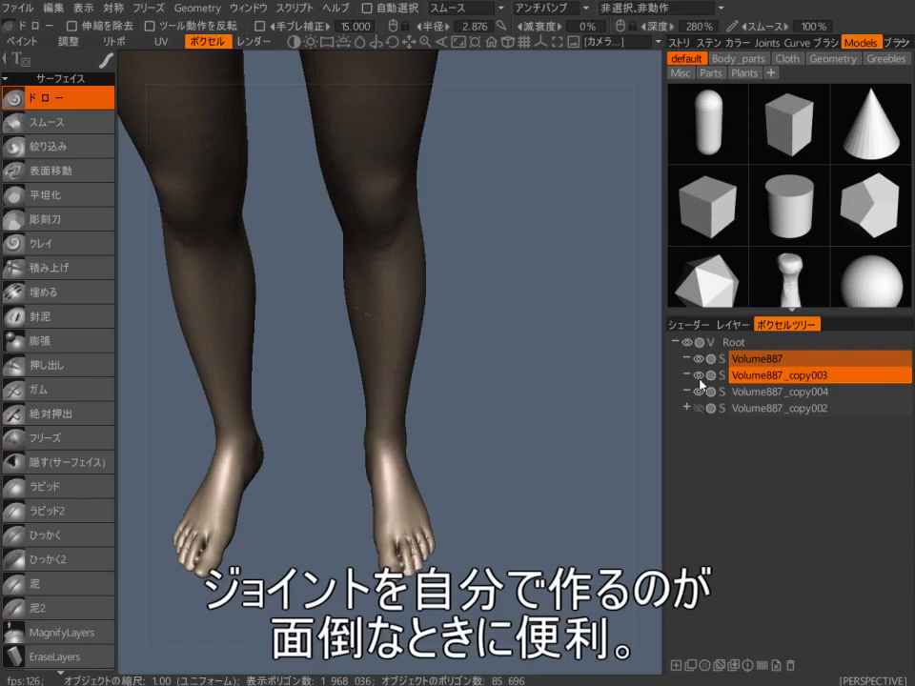
drag(603, 405, 580, 387)
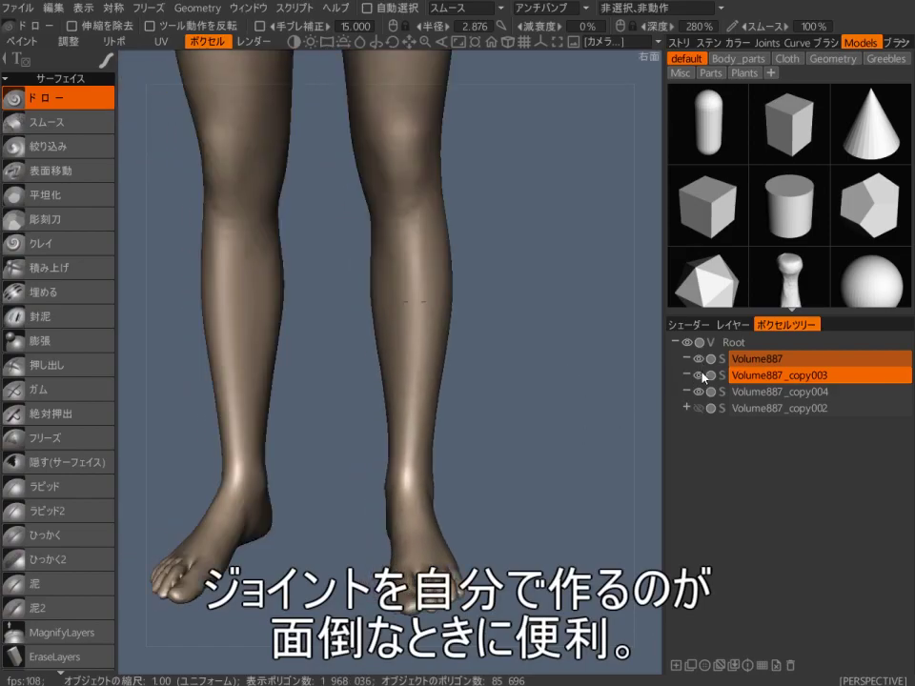
click(699, 375)
drag(592, 390, 585, 286)
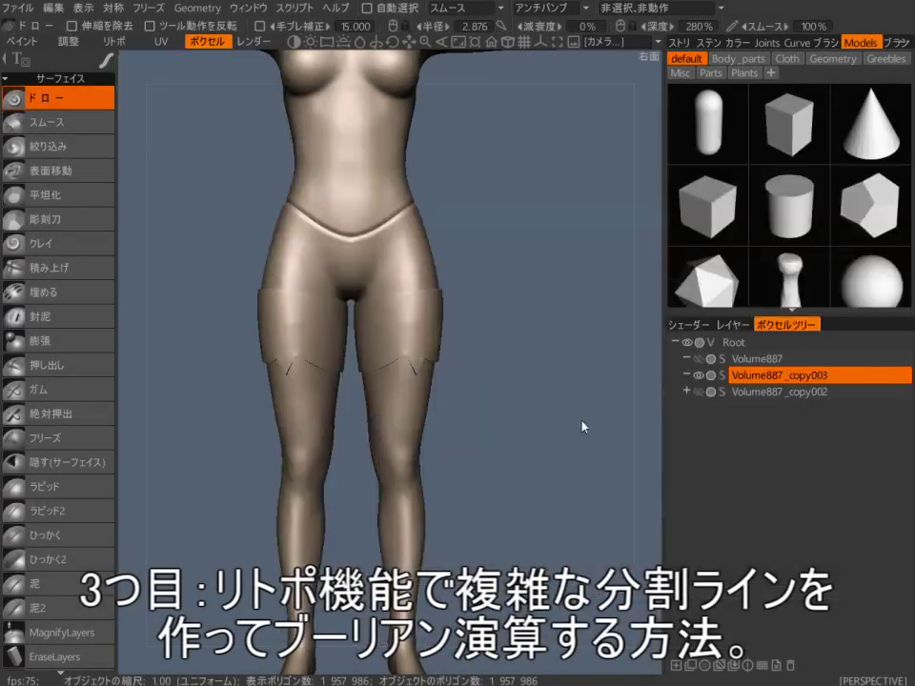
scroll(582, 421, up, 3)
drag(551, 508, 616, 489)
scroll(518, 435, up, 3)
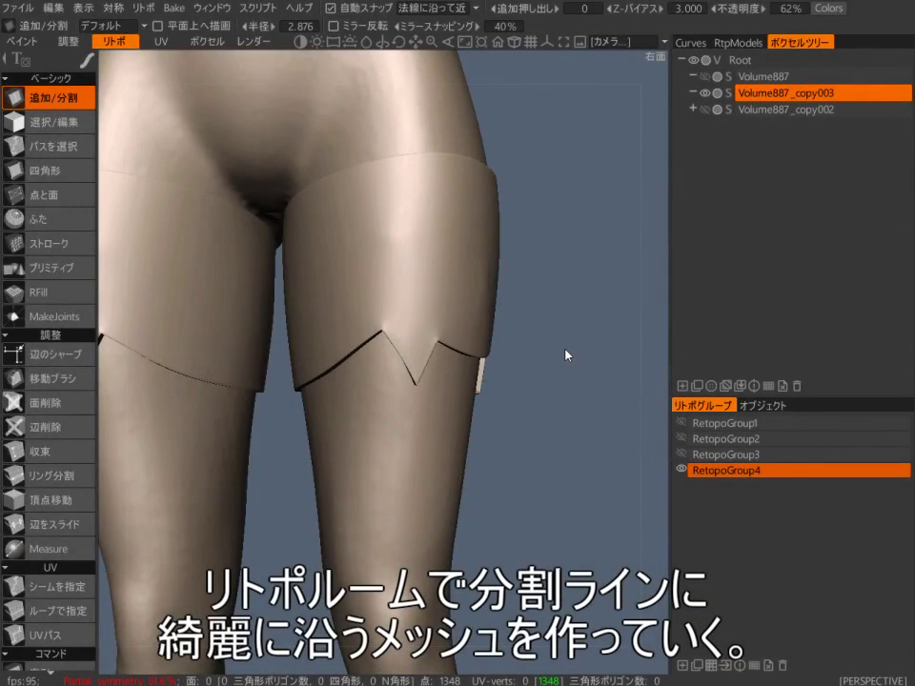
Step: Draw guide strokes with the Stroke tool below the front of the thigh's split line and build a strip of retopo faces from them
key(space)
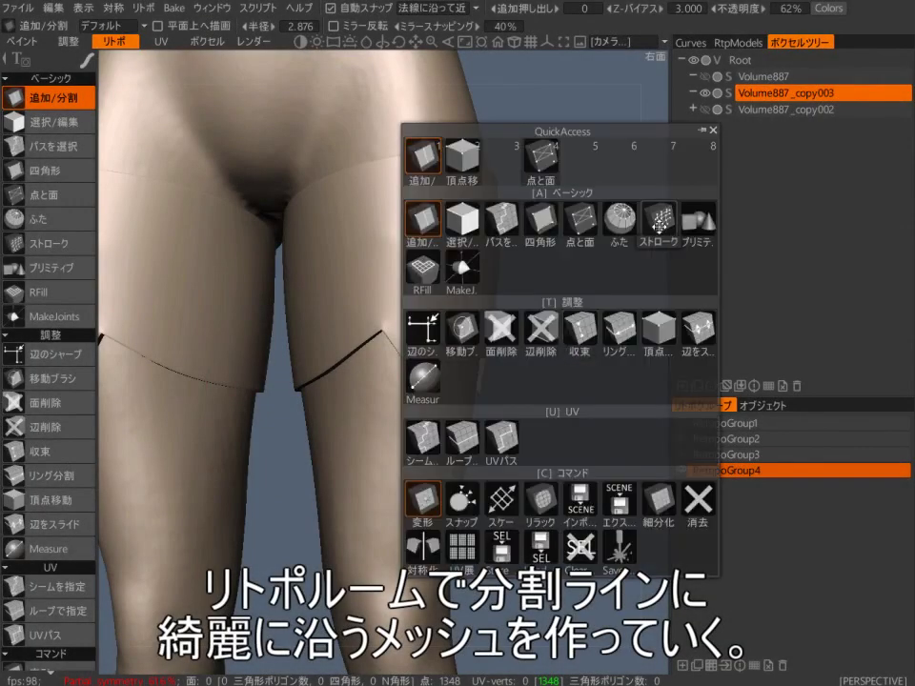
click(663, 220)
drag(527, 409, 519, 306)
scroll(506, 329, up, 5)
mouse_move(465, 327)
mouse_down()
mouse_move(525, 421)
mouse_move(572, 405)
mouse_up()
click(525, 420)
click(570, 530)
scroll(499, 415, down, 4)
alt+drag(495, 285, 449, 317)
key(space)
click(460, 220)
drag(262, 424, 469, 296)
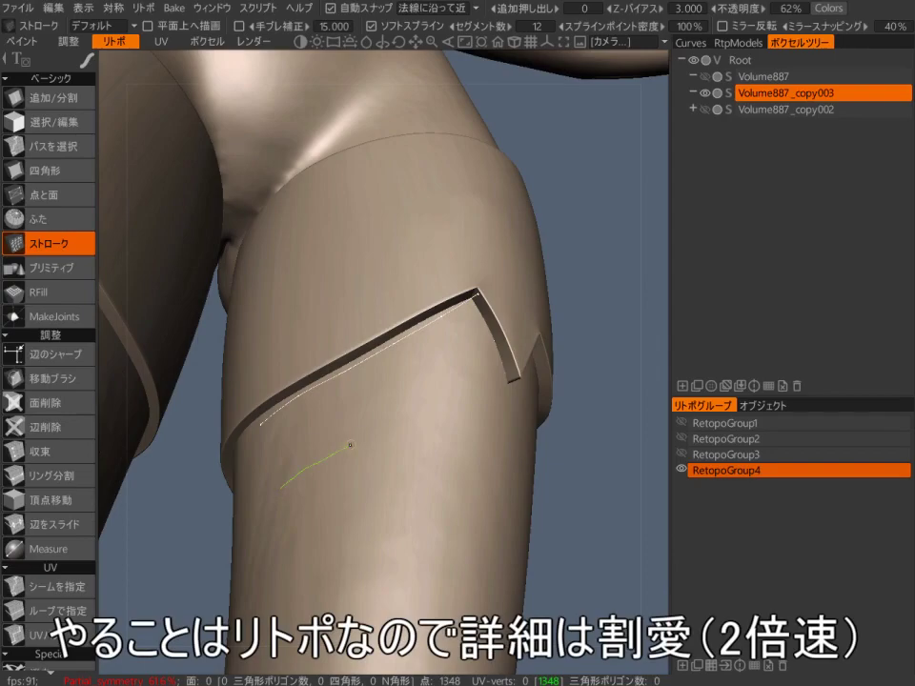
key(Return)
Step: Align the upper vertices of the front face strip with the thigh's split line using the Move brush
key(space)
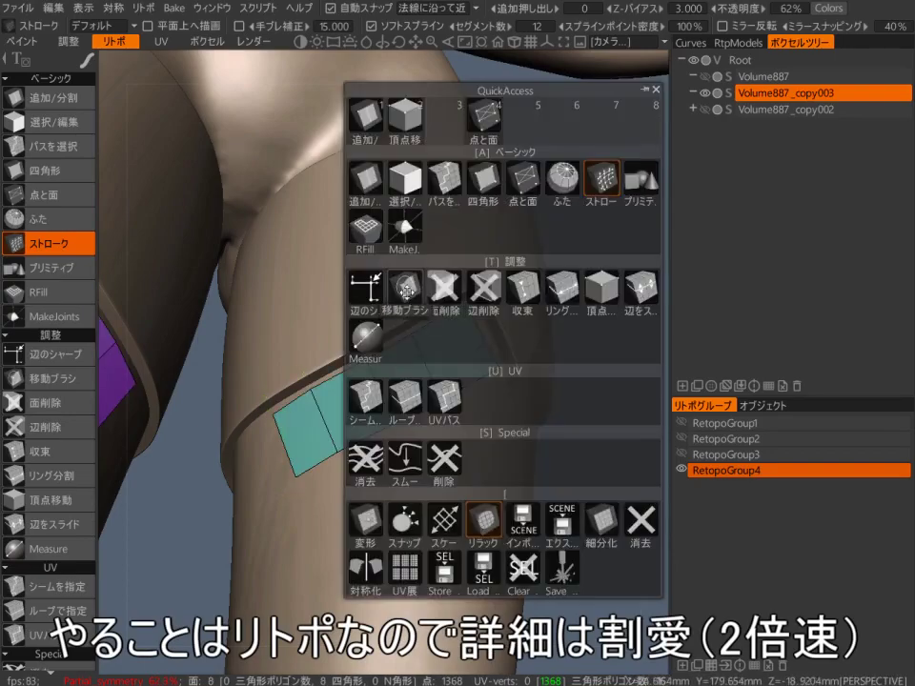
click(419, 307)
alt+drag(476, 296, 523, 263)
scroll(520, 257, up, 5)
drag(455, 345, 484, 328)
alt+middle_drag(410, 417, 586, 171)
drag(467, 234, 483, 214)
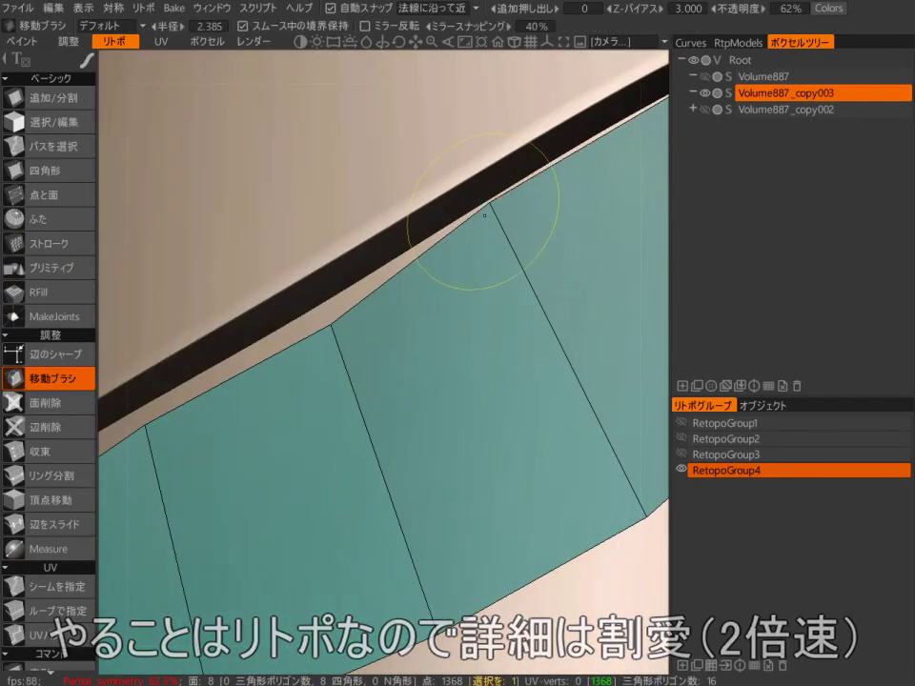
scroll(448, 354, down, 5)
alt+drag(447, 354, 472, 351)
scroll(447, 348, up, 3)
drag(424, 336, 422, 327)
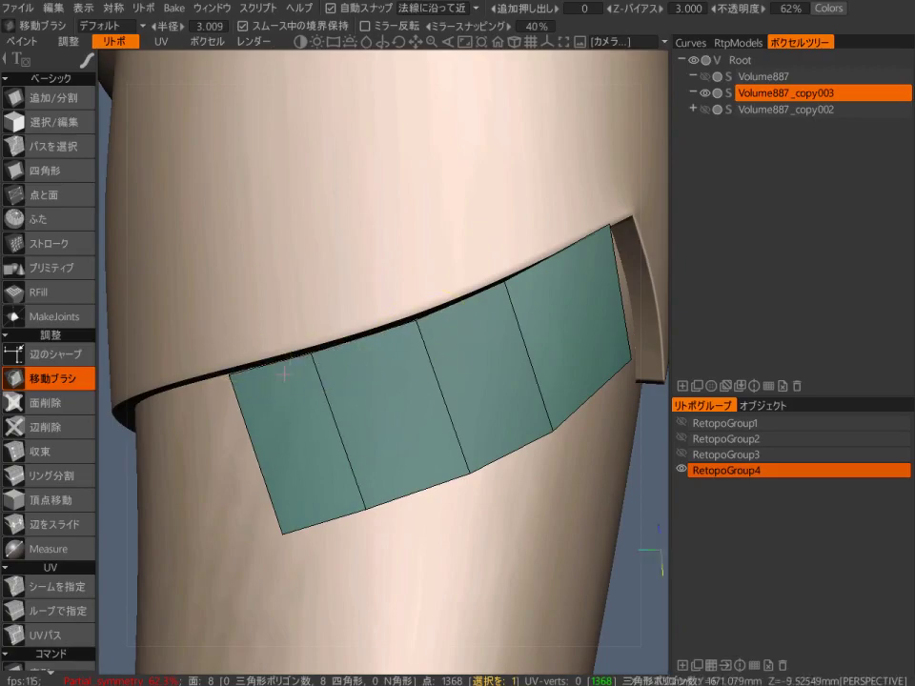
Step: Extend the face strip around the back of the thigh by drawing crossing strokes below the split line and generating the faces
scroll(322, 441, down, 4)
mouse_move(429, 411)
alt+mouse_down()
mouse_move(620, 350)
mouse_move(620, 301)
alt+mouse_up()
alt+middle_drag(619, 300, 474, 388)
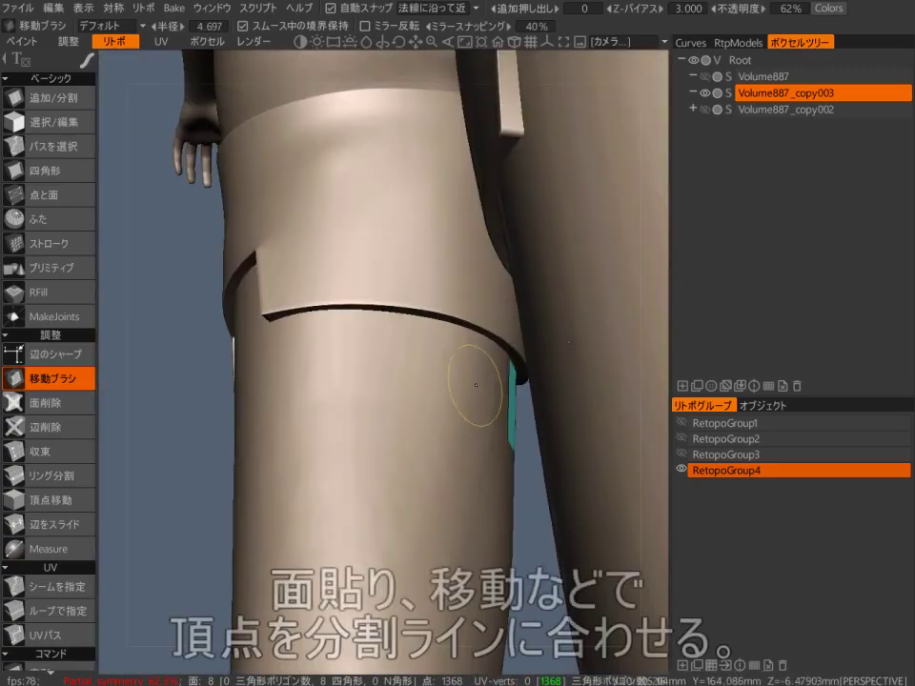
key(space)
click(638, 161)
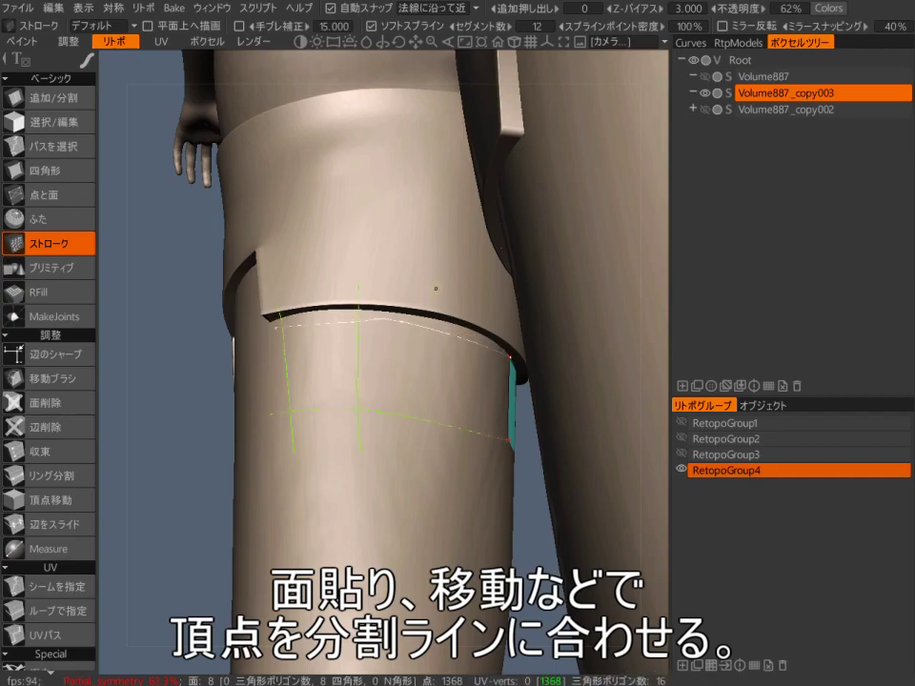
drag(435, 287, 437, 453)
drag(486, 310, 488, 460)
key(Return)
Step: Pull the vertices of the new rear faces onto the split line with the Move brush
key(space)
click(357, 306)
alt+drag(410, 329, 420, 381)
drag(482, 381, 476, 369)
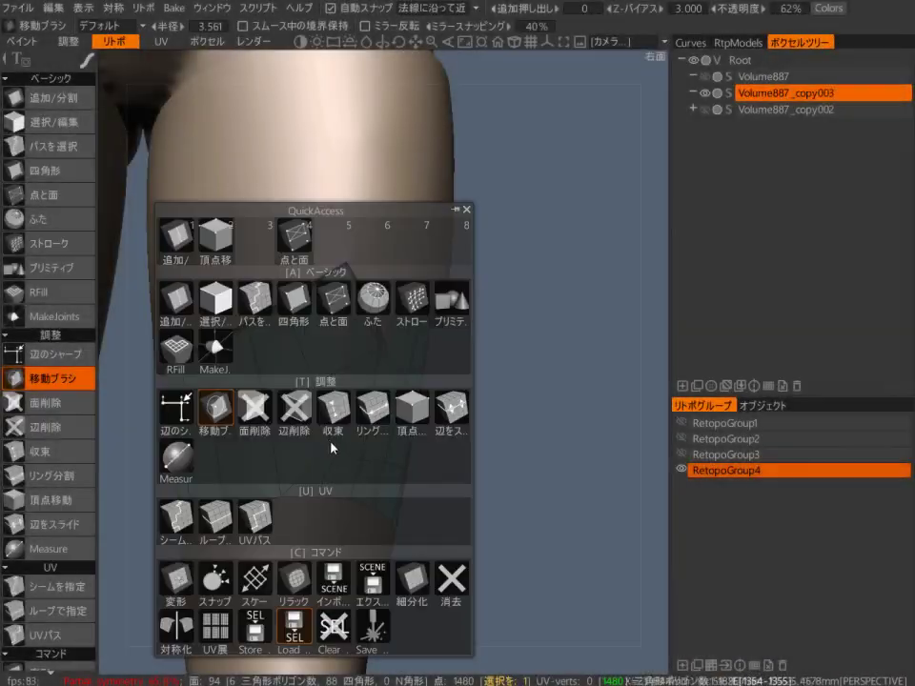
Step: Widen the selected lower edge loops of the thigh mesh with the transform gizmo and turn off auto snap (自動スナップ)
click(238, 426)
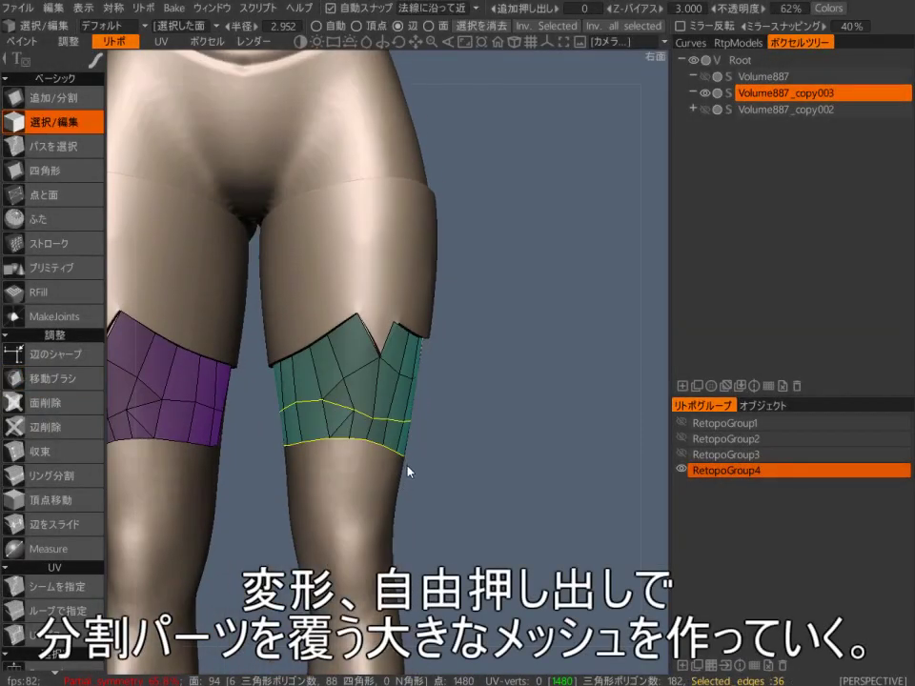
key(t)
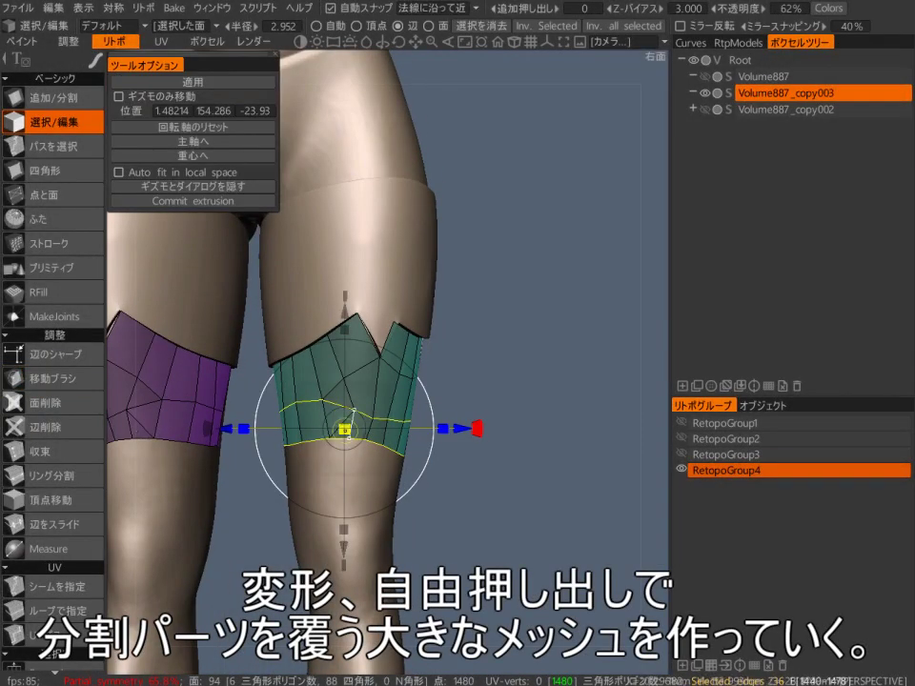
drag(343, 431, 356, 417)
mouse_move(419, 164)
alt+mouse_down()
mouse_move(348, 191)
mouse_move(417, 162)
alt+mouse_up()
click(331, 8)
key(Escape)
Step: Free-extrude the bottom edge loop of the thigh mesh down past the knee to enclose the lower leg
scroll(524, 286, down, 5)
scroll(521, 299, up, 5)
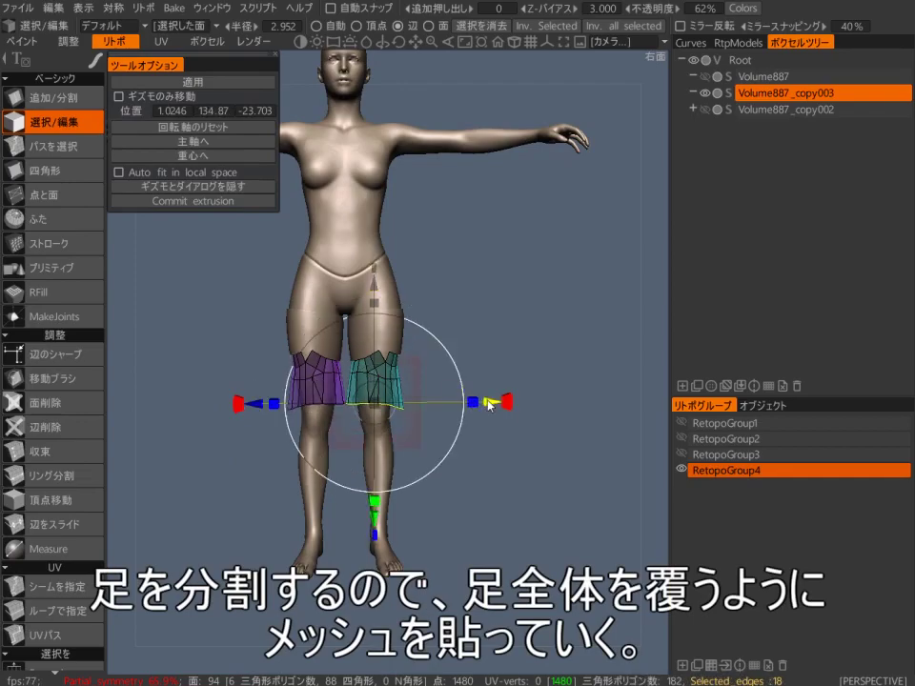
scroll(383, 283, up, 3)
alt+drag(384, 283, 286, 288)
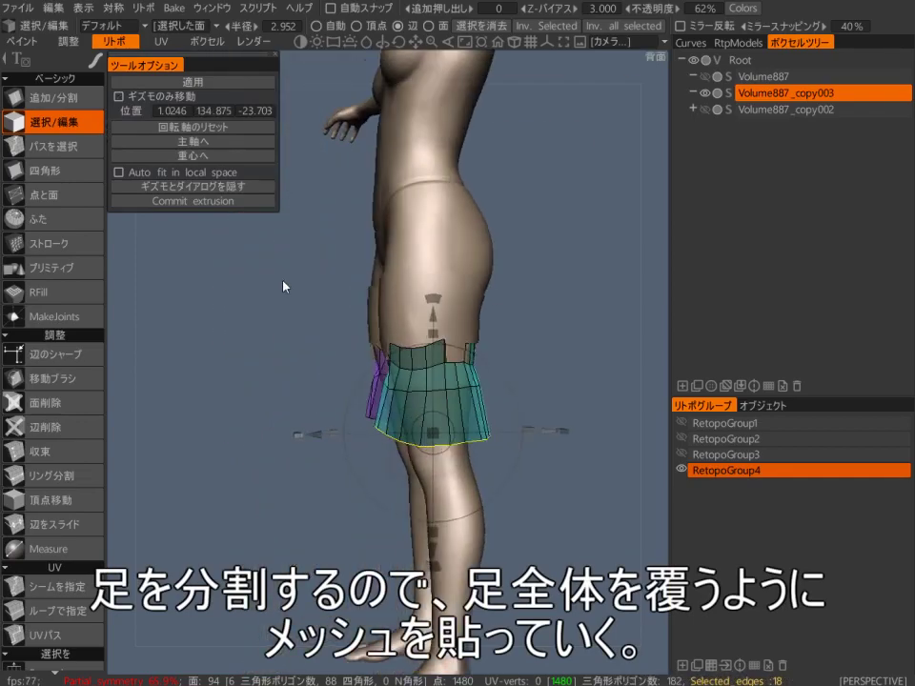
key(space)
click(539, 457)
alt+drag(540, 458, 601, 450)
key(space)
click(465, 319)
double_click(417, 446)
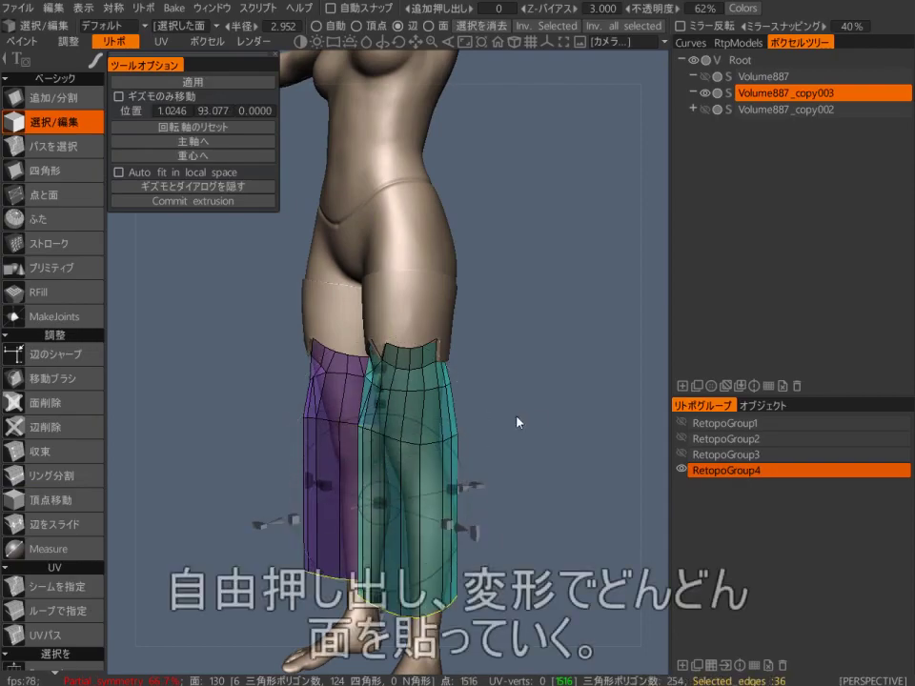
Step: Extrude the bottom edge loop of the leg mesh further down to the ankle and adjust its position around the leg
drag(519, 420, 490, 326)
drag(417, 350, 418, 387)
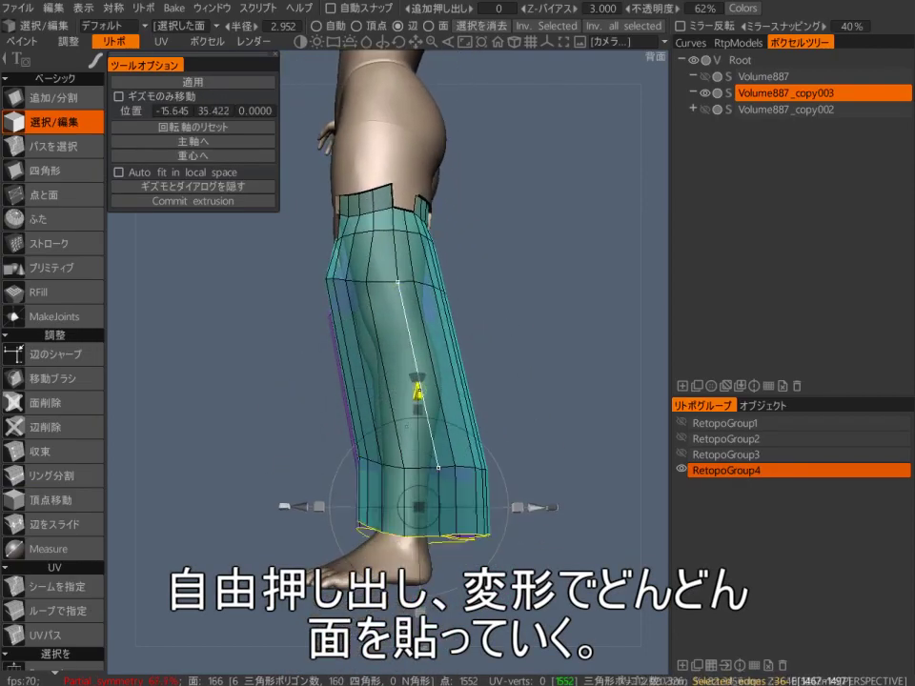
middle_drag(447, 396, 444, 322)
drag(437, 310, 535, 291)
drag(396, 419, 397, 419)
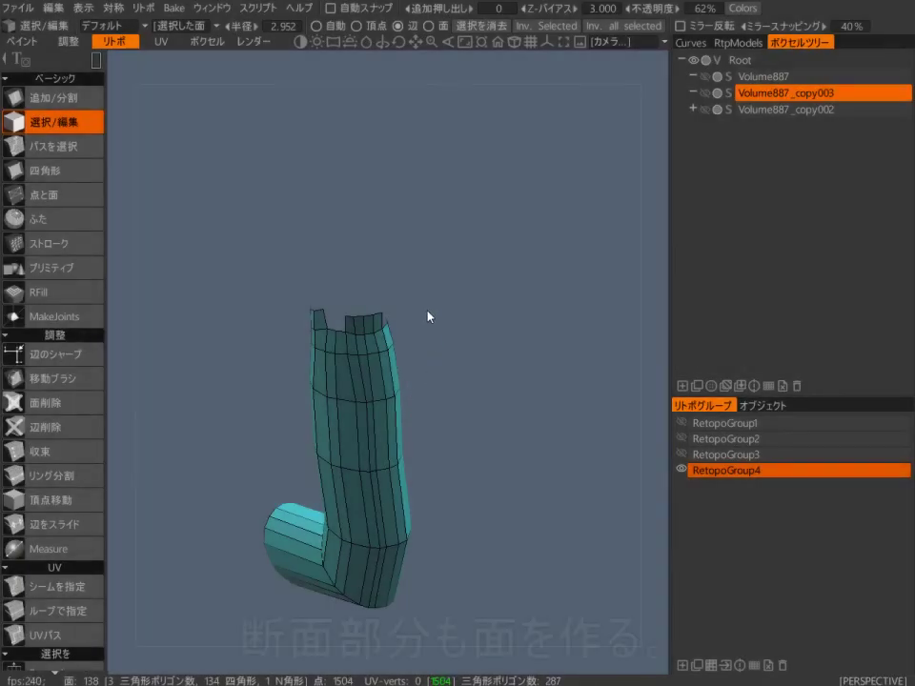
Step: Select all the contour edges around the open upper end of the leg mesh
middle_drag(531, 431, 555, 487)
scroll(544, 445, up, 8)
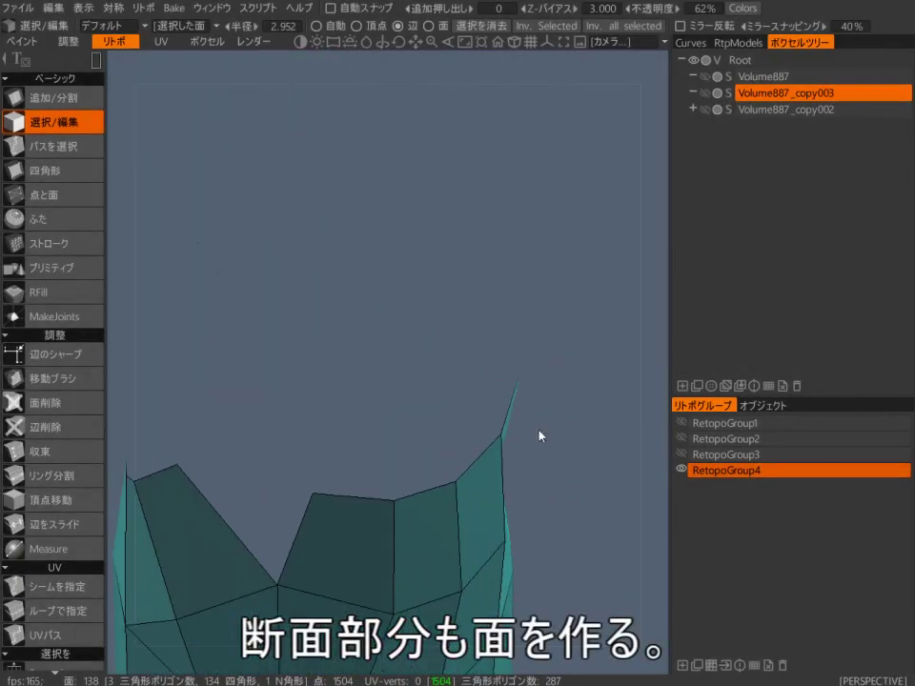
key(s)
click(514, 341)
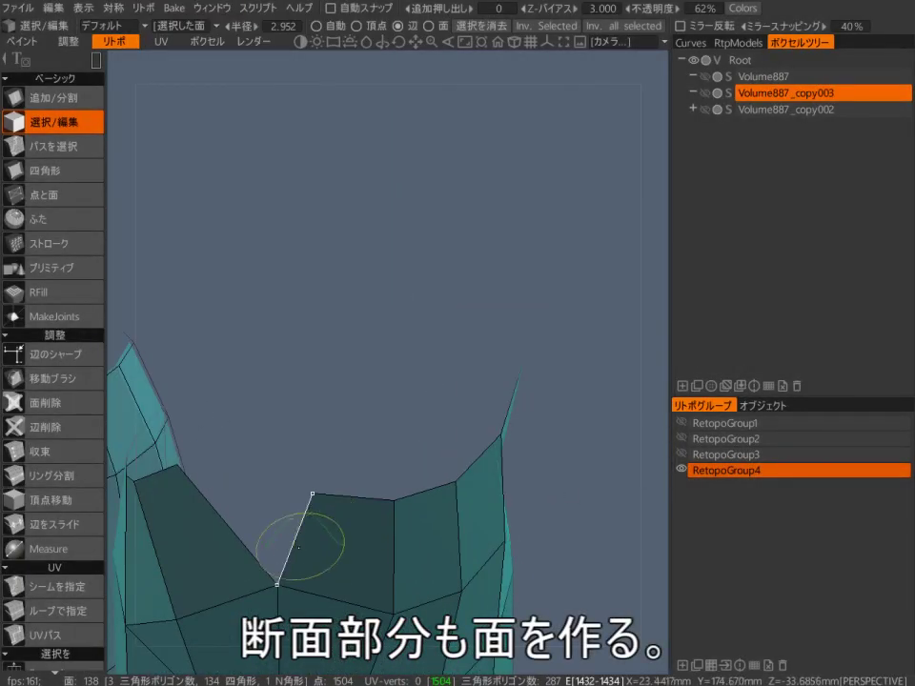
key(e)
click(228, 493)
mouse_move(521, 377)
mouse_down()
mouse_move(355, 502)
mouse_move(205, 505)
mouse_up()
alt+drag(300, 535, 382, 520)
drag(294, 508, 181, 488)
mouse_move(186, 491)
alt+mouse_down()
mouse_move(402, 504)
mouse_move(333, 501)
alt+mouse_up()
mouse_move(334, 486)
alt+mouse_down()
mouse_move(404, 467)
mouse_move(482, 495)
alt+mouse_up()
mouse_move(476, 524)
mouse_down()
mouse_move(397, 501)
mouse_move(560, 504)
mouse_move(504, 498)
mouse_up()
alt+middle_drag(504, 498, 564, 483)
Step: Free-extrude the selected contour inward twice, scaling it down each time to form two rings of faces across the cut section
key(shift+e)
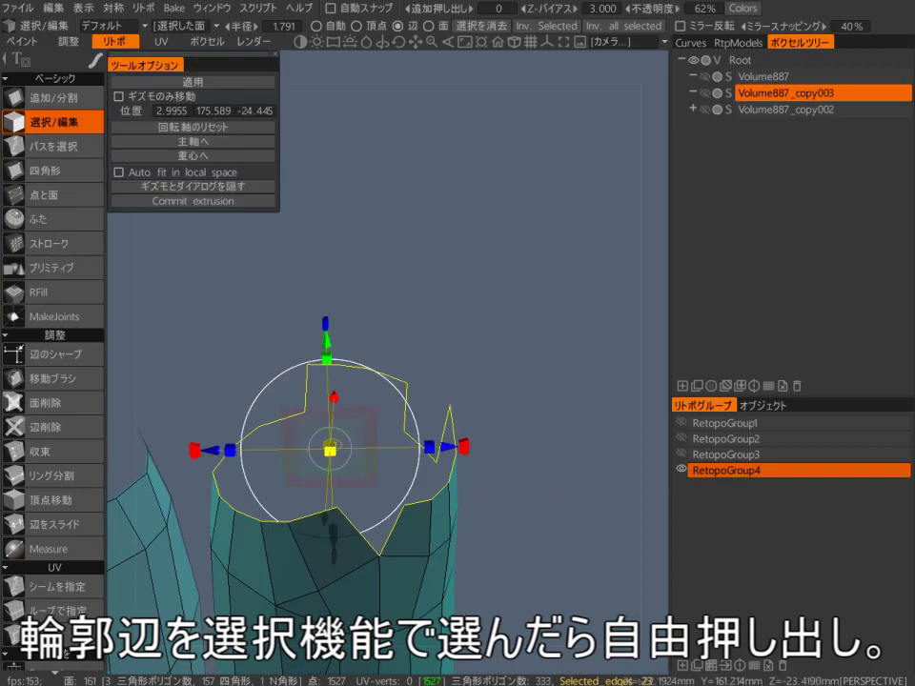
drag(330, 447, 321, 449)
drag(505, 497, 556, 383)
key(shift+e)
drag(327, 427, 282, 429)
Step: Move vertices of the inner ring to tidy the section faces around the front notch
key(v)
scroll(388, 511, up, 2)
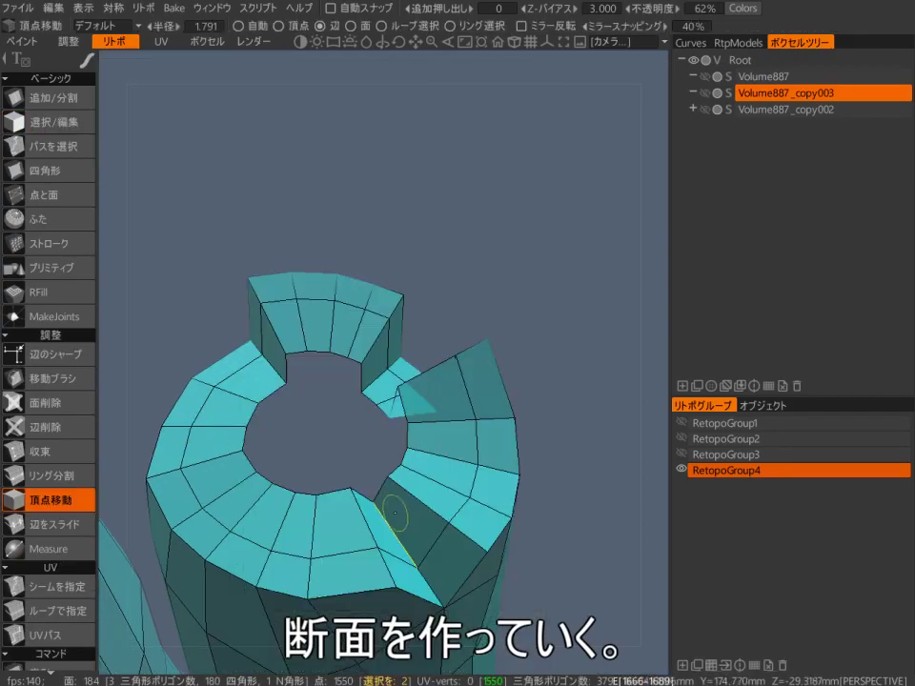
key(s)
drag(392, 491, 382, 523)
click(373, 519)
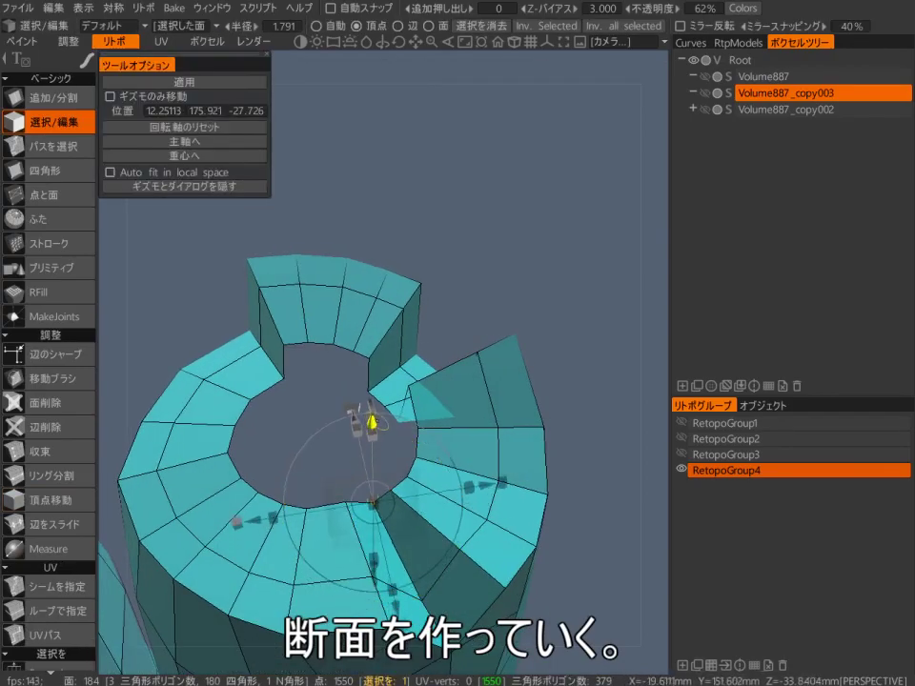
key(Escape)
drag(418, 435, 425, 467)
Step: Fill the remaining opening of the cut section with new faces and adjust their vertices until the section is closed
key(space)
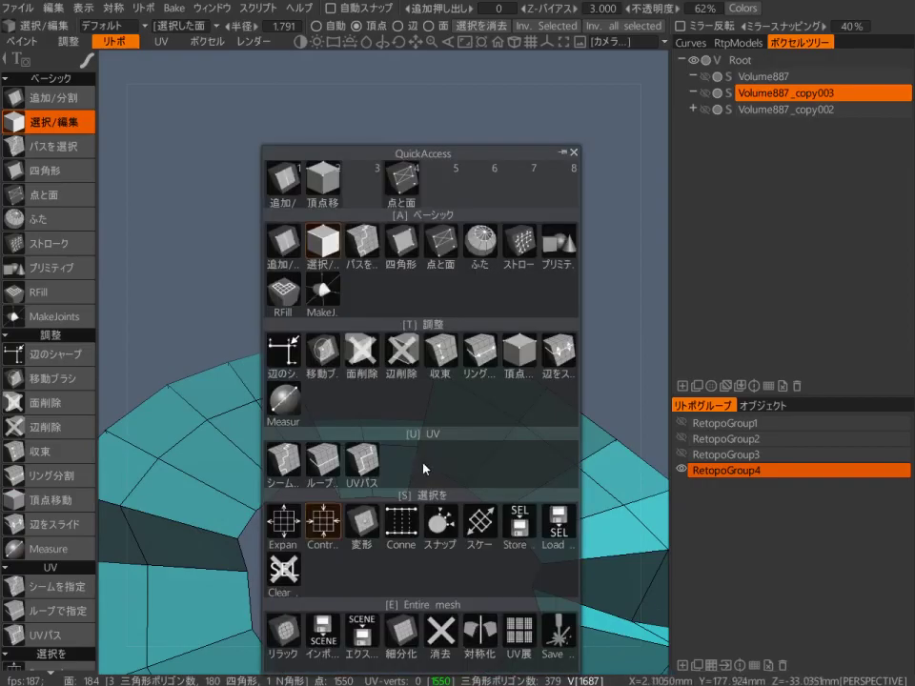
key(2)
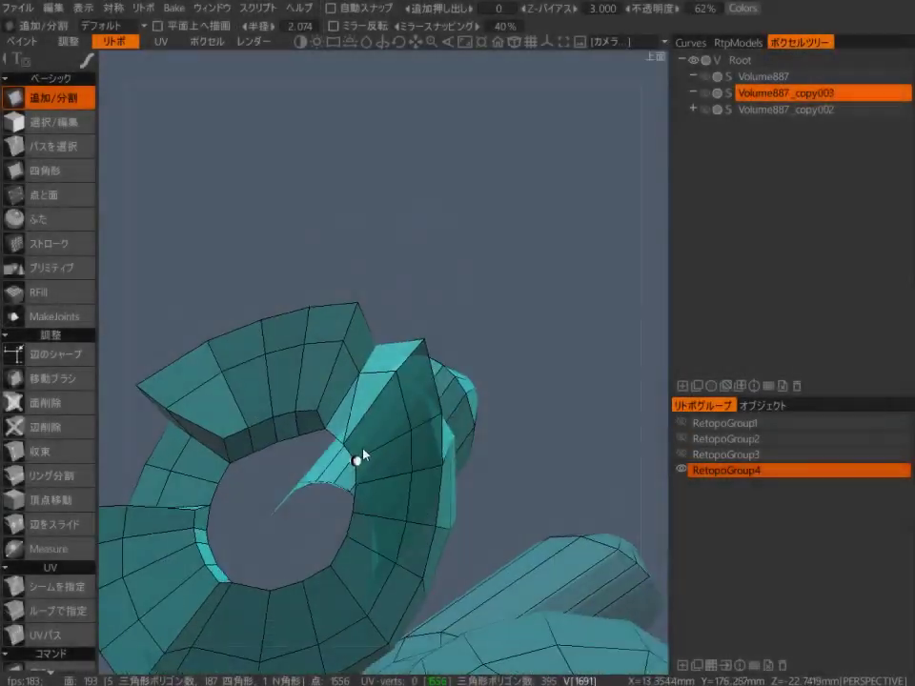
key(space)
click(485, 221)
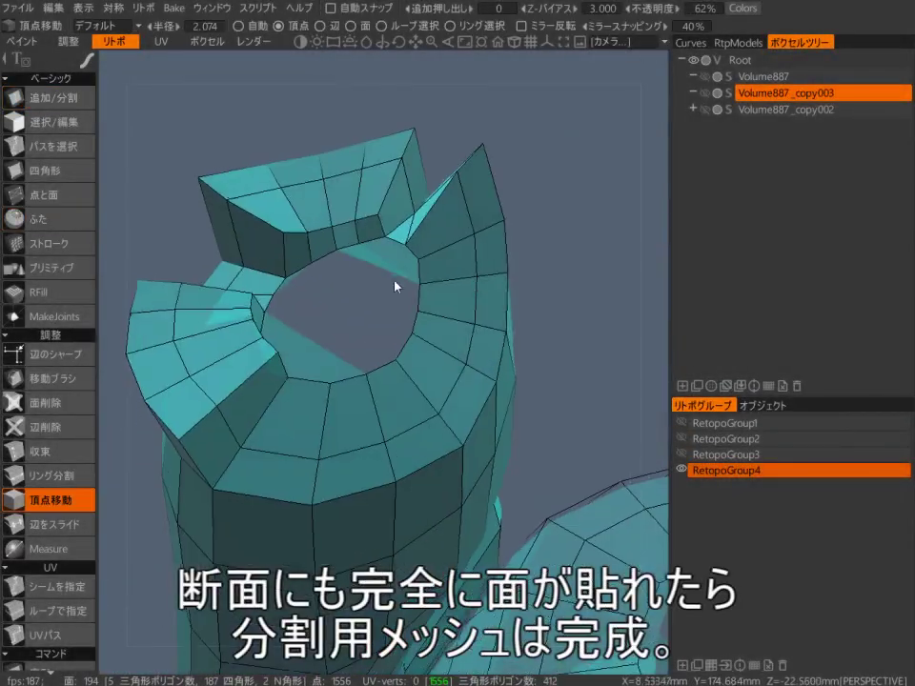
key(space)
key(1)
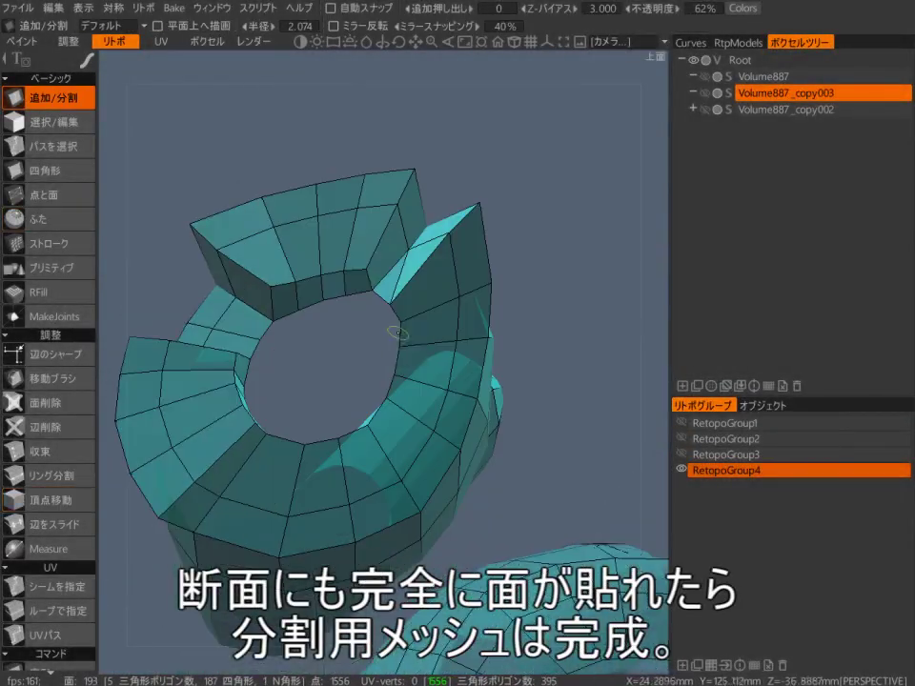
key(space)
click(457, 206)
key(space)
key(2)
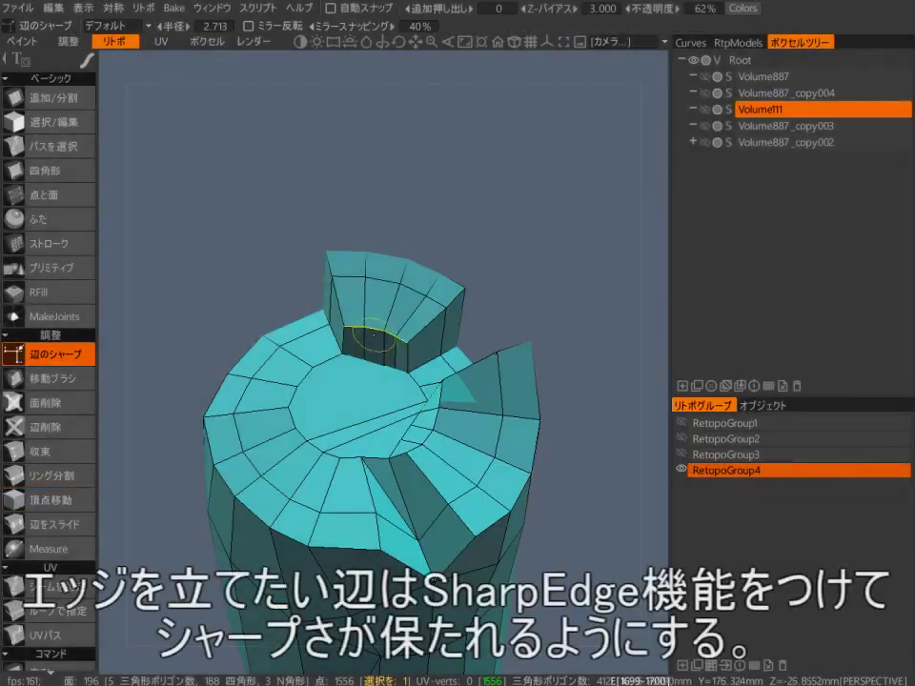
Step: Mark the notch, outline and inner step edges of the section faces as sharp with SharpEdge (辺のシャープ)
click(374, 332)
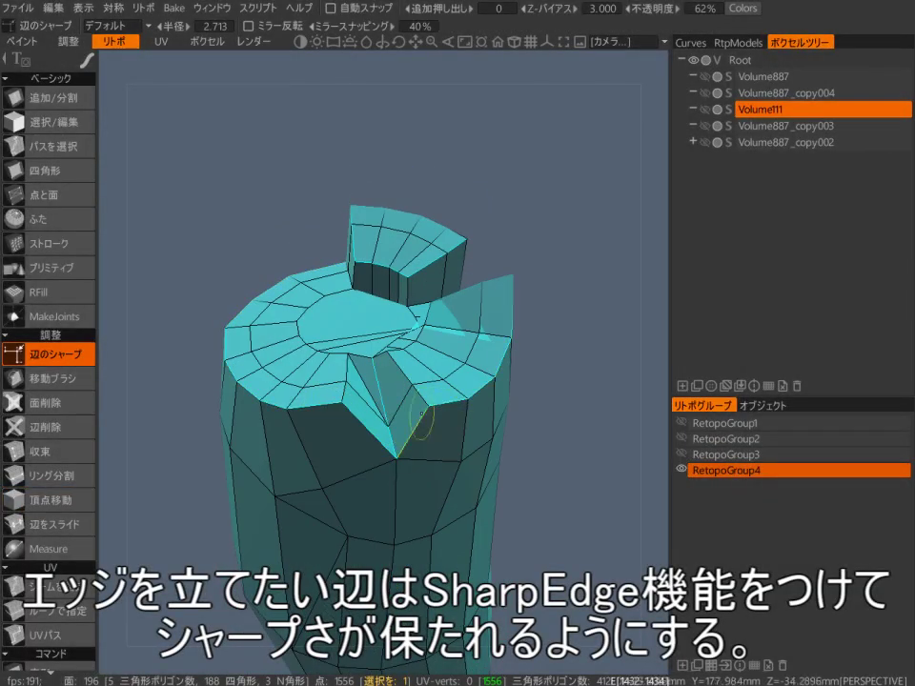
alt+drag(421, 415, 418, 545)
drag(496, 501, 279, 415)
scroll(300, 494, up, 2)
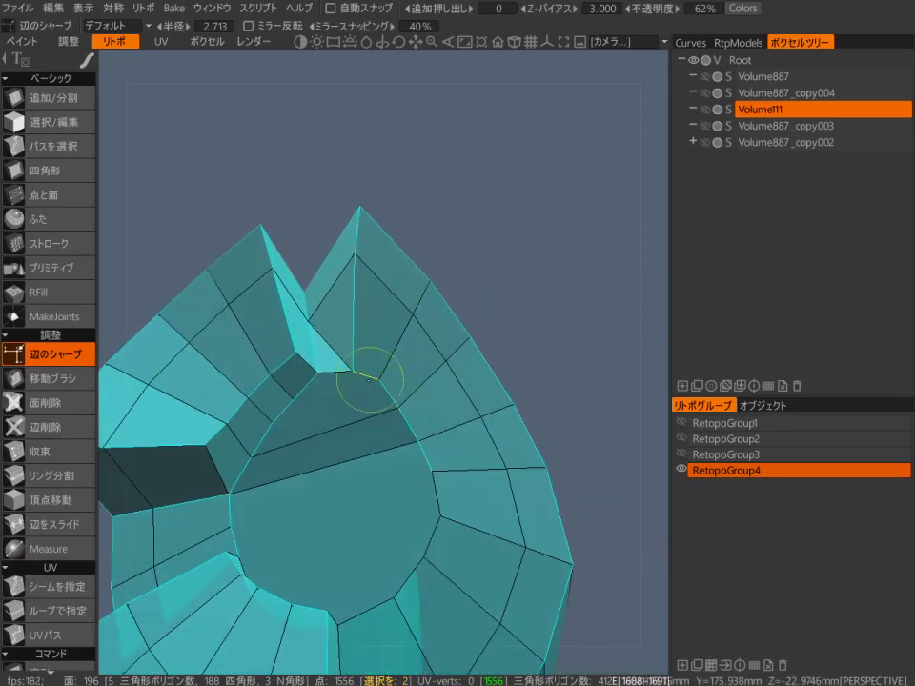
mouse_move(364, 592)
alt+mouse_down()
mouse_move(381, 372)
mouse_move(353, 283)
mouse_move(447, 429)
mouse_move(497, 370)
mouse_move(503, 280)
mouse_move(261, 243)
mouse_move(357, 431)
mouse_move(431, 335)
mouse_move(297, 520)
mouse_move(458, 518)
mouse_move(515, 589)
mouse_move(297, 545)
alt+mouse_up()
scroll(354, 283, down, 2)
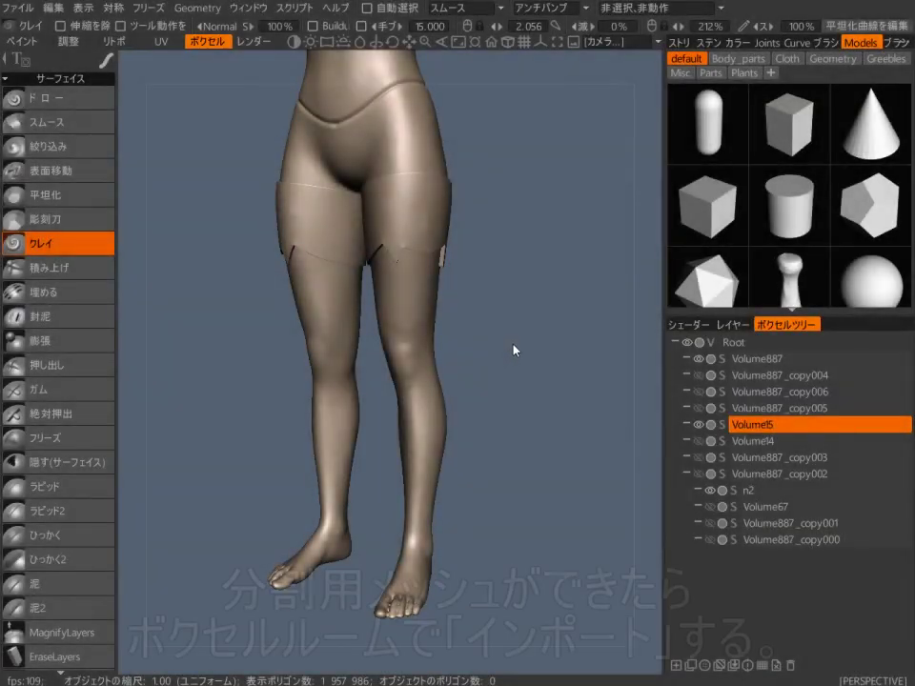
Step: Bring the retopo mesh into the voxel room using the Import (インポート) tool's retopo mesh option (リトポメッシュを取得)
key(space)
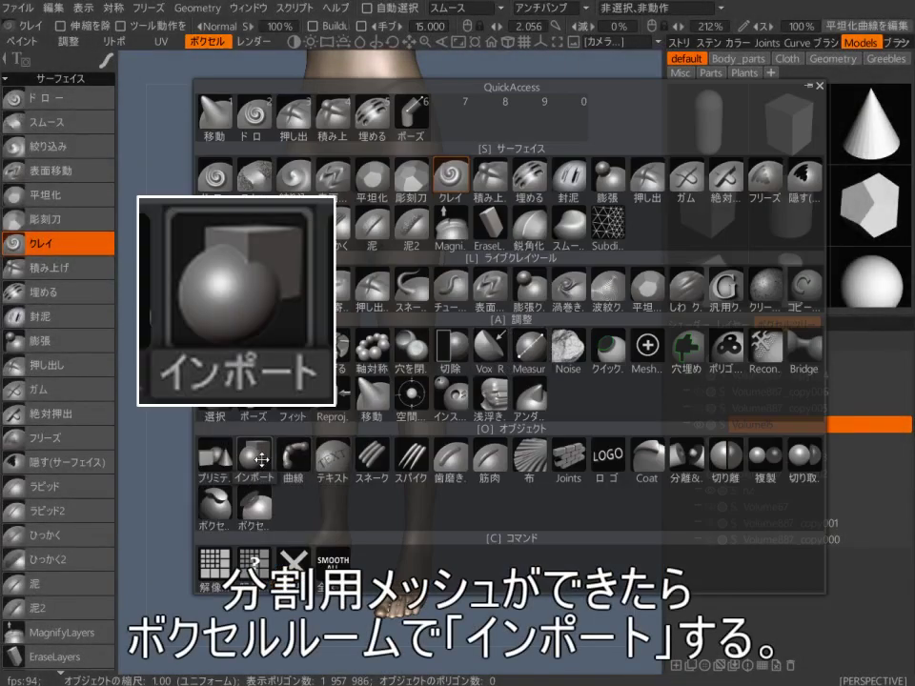
click(257, 458)
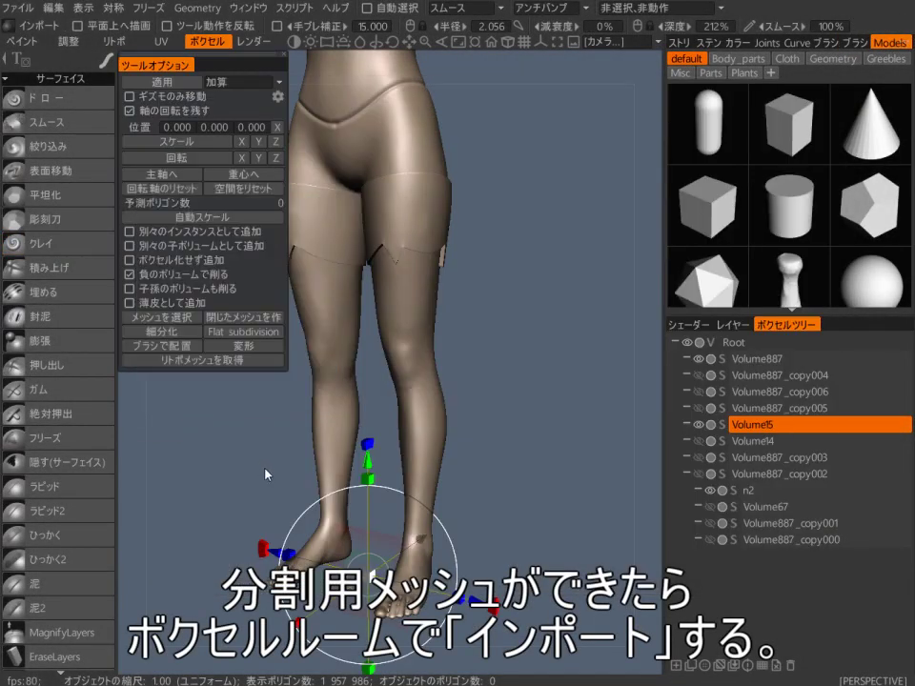
click(208, 362)
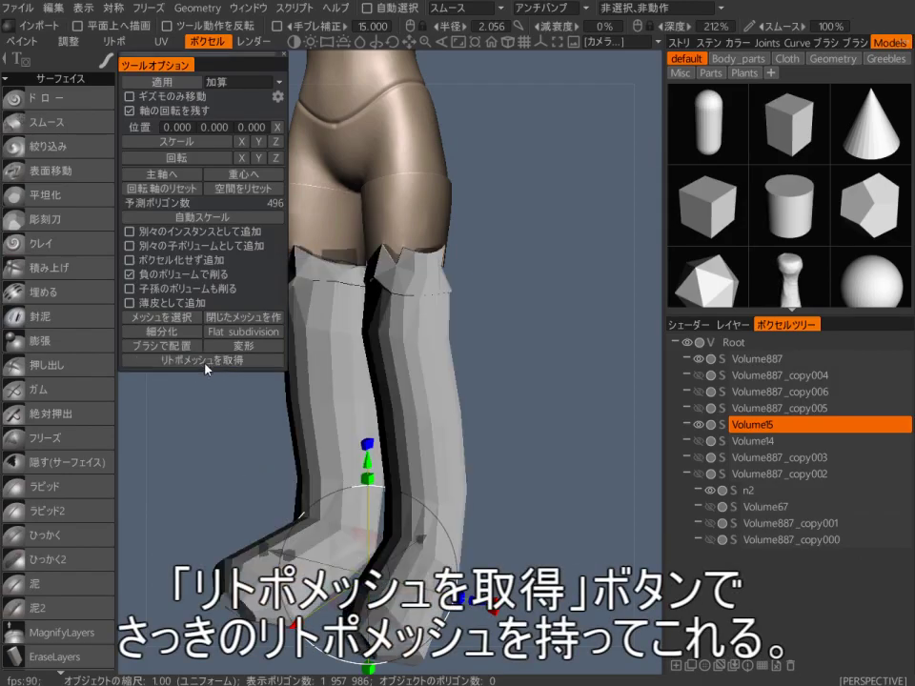
drag(229, 412, 524, 388)
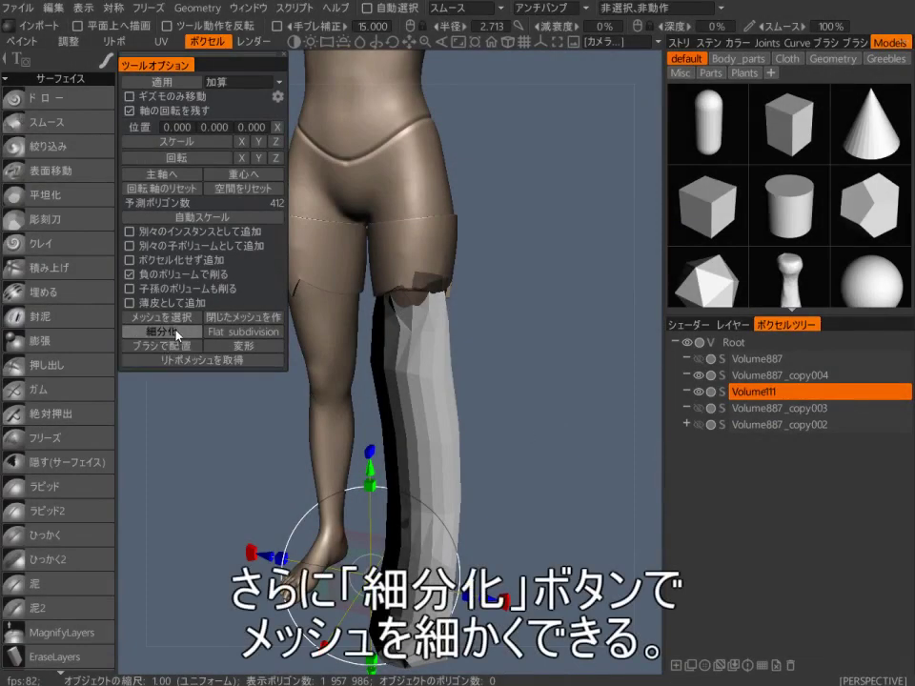
Step: Subdivide (細分化) the imported mesh twice and check how it covers the split line around the leg
click(178, 335)
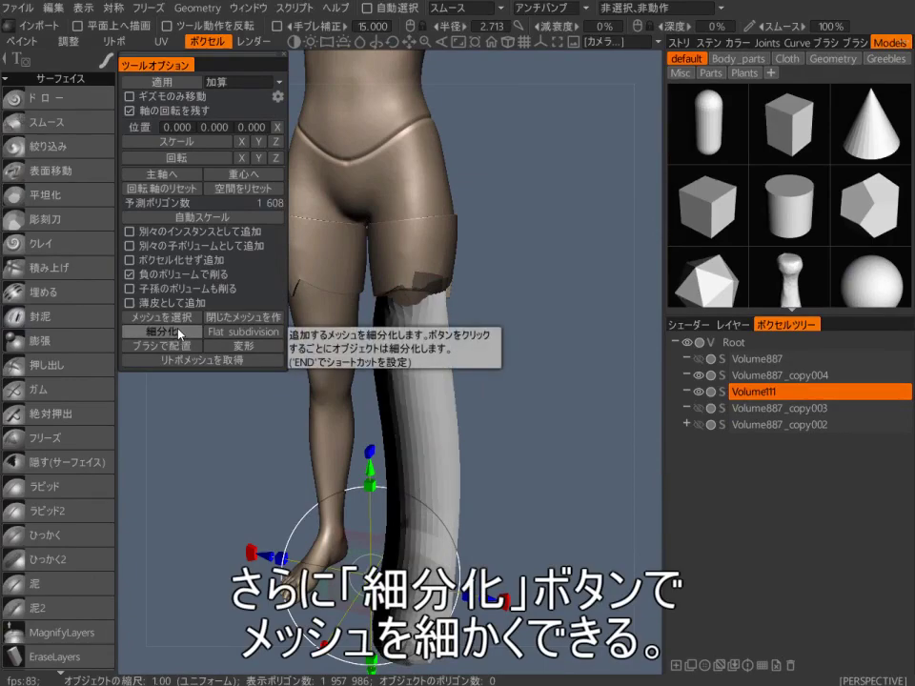
click(178, 333)
drag(502, 345, 540, 277)
scroll(540, 277, up, 5)
drag(527, 347, 580, 380)
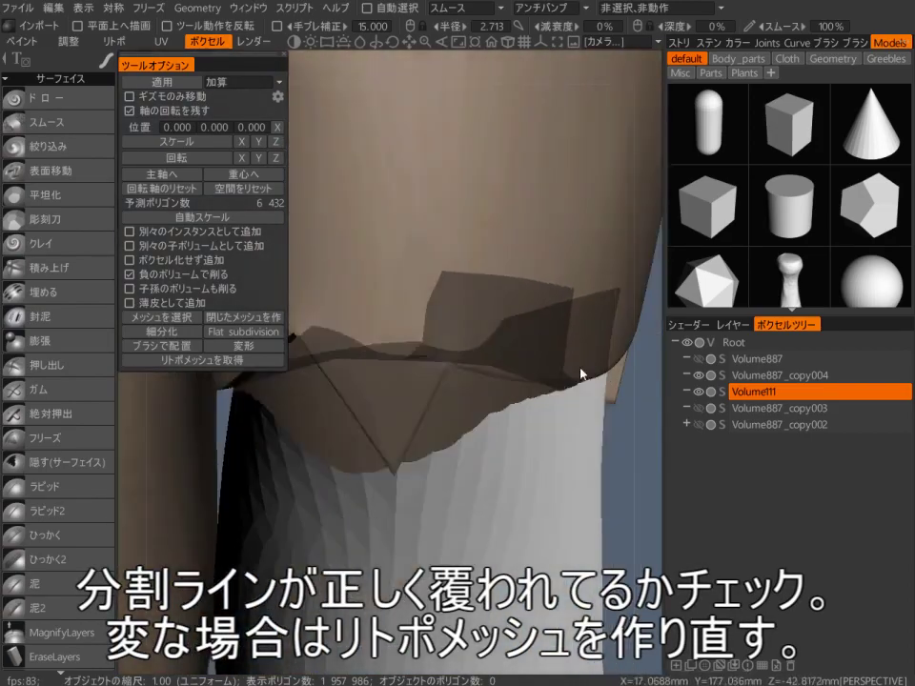
scroll(579, 353, down, 3)
Step: Return to the retopo mesh and correct its shape along the rear split line with the Move brush (移動ブラシ)
key(Return)
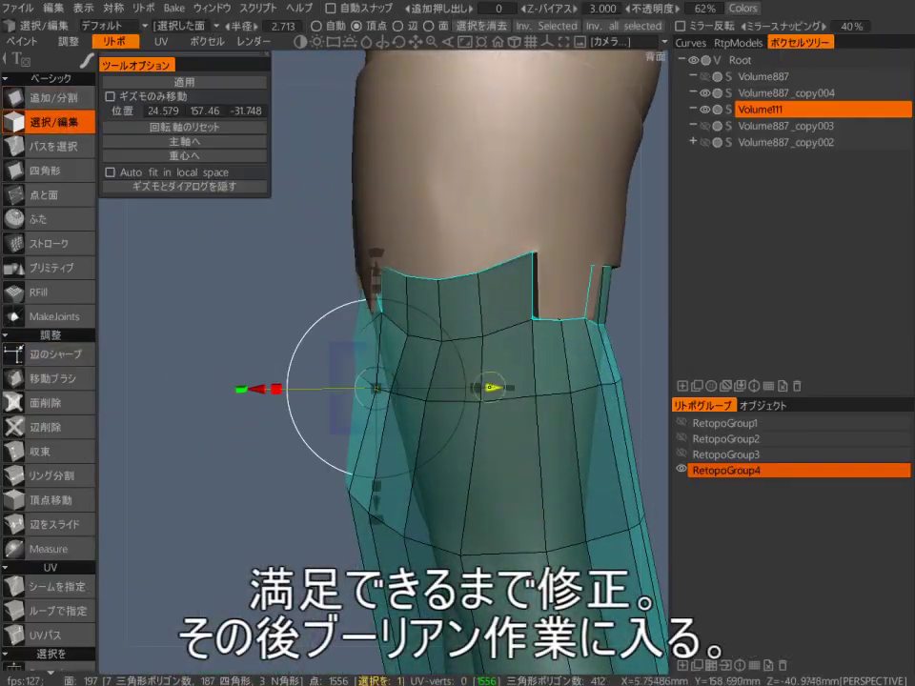
click(53, 379)
alt+drag(386, 401, 453, 392)
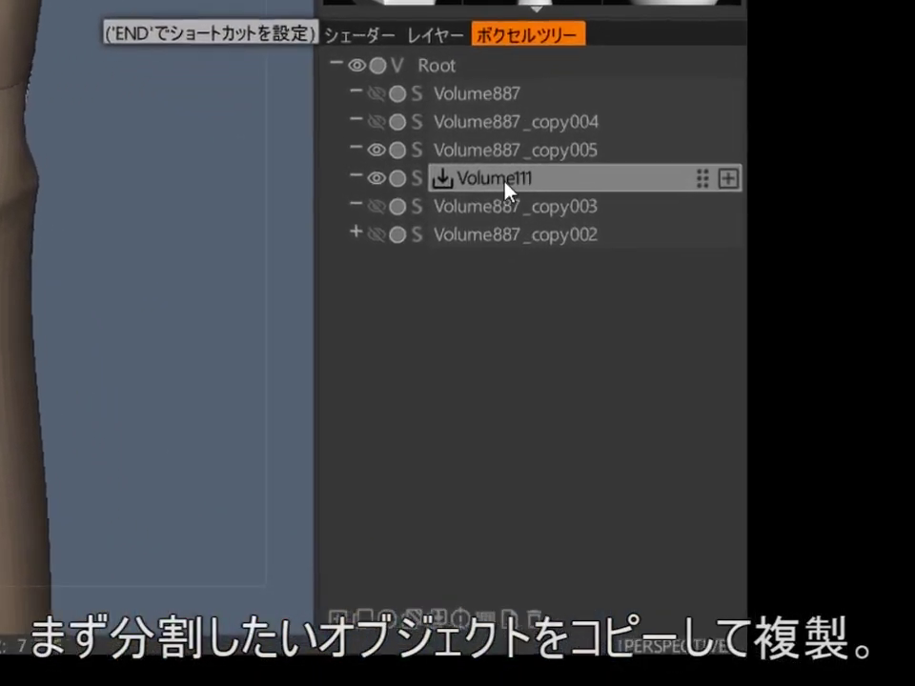
Step: Extract the intersection (～との交差部分を抽出) of Volume111 with Volume887_copy005 and inspect the resulting leg part
right_click(503, 181)
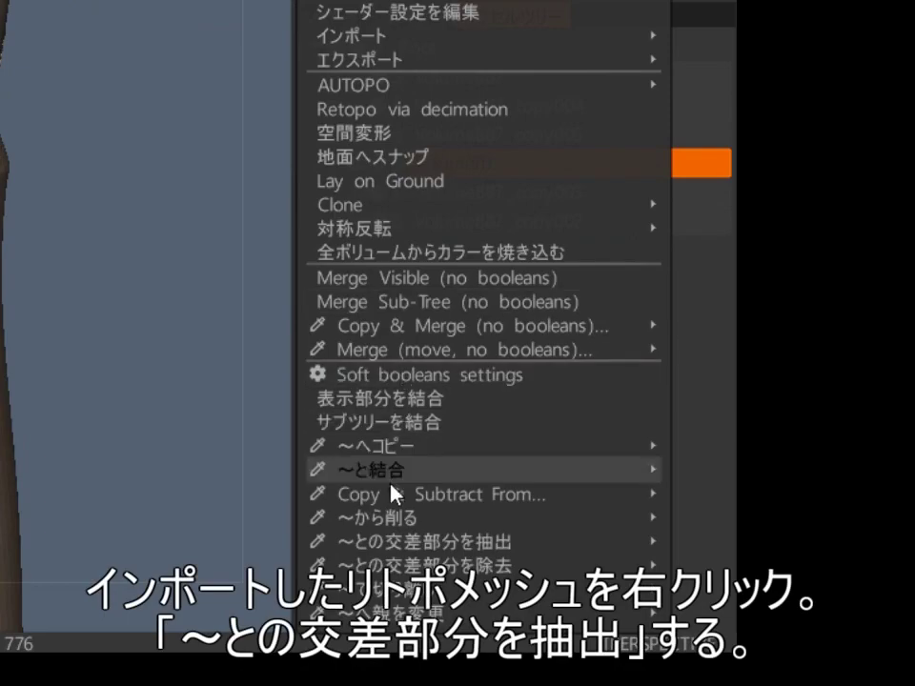
mouse_move(383, 545)
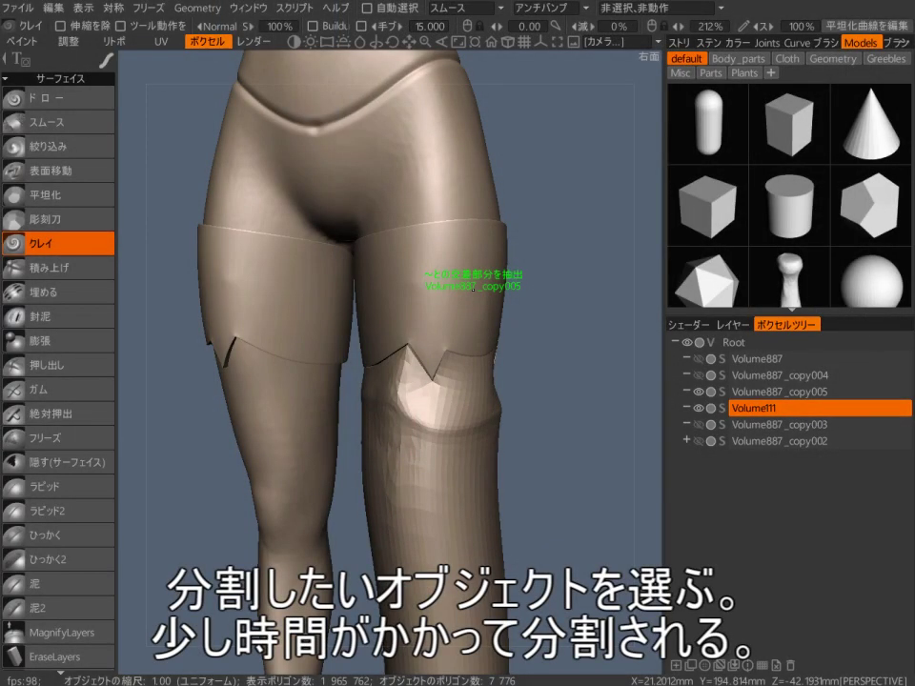
click(474, 289)
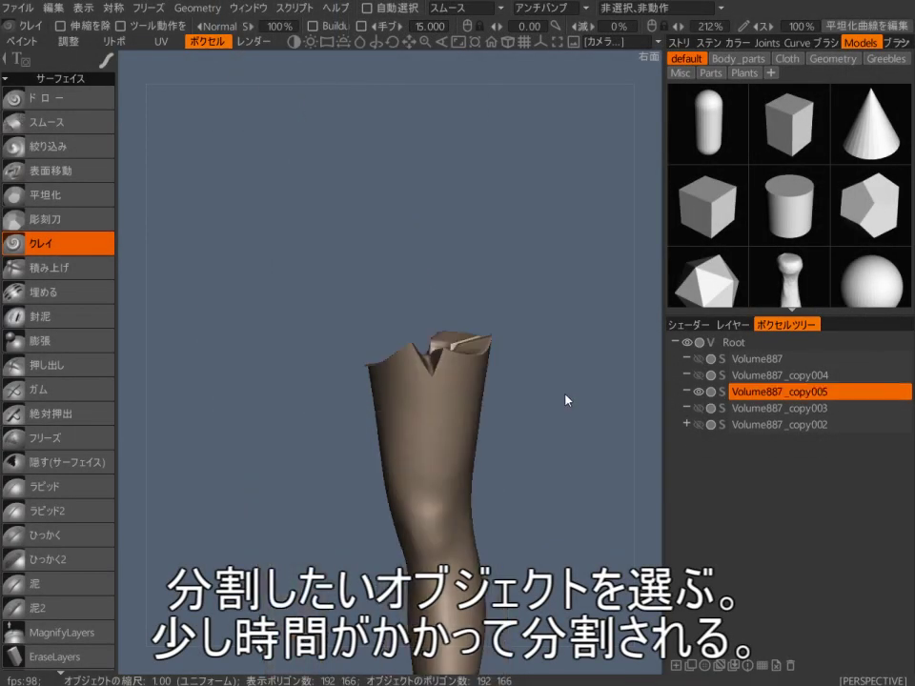
drag(567, 401, 560, 480)
drag(494, 513, 709, 400)
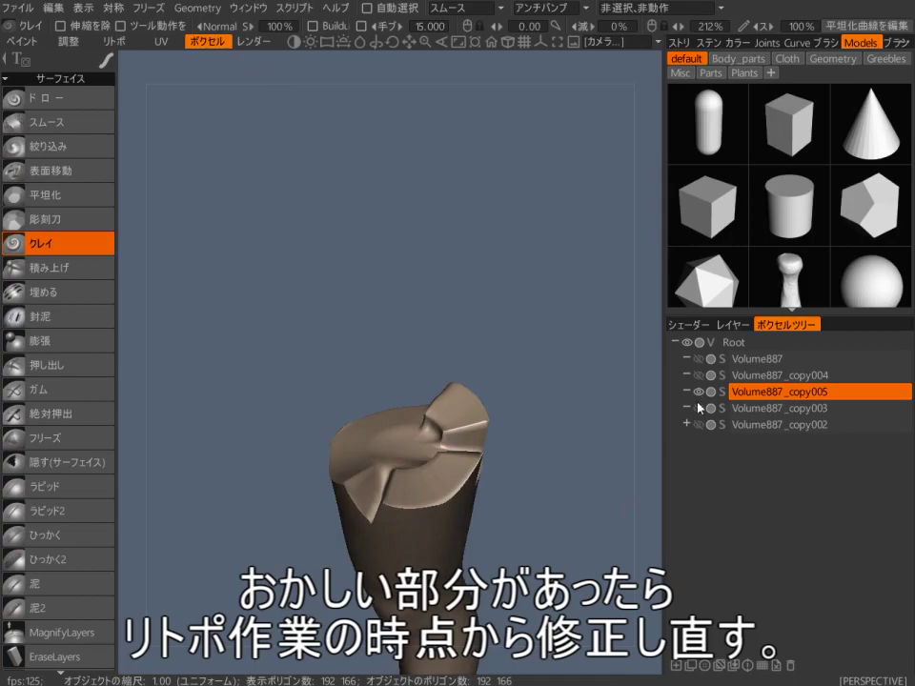
Step: Add a new volume and import the retopo mesh into it again, subdividing it and applying it in add mode (加算)
click(676, 666)
key(space)
click(644, 542)
click(204, 360)
click(178, 335)
click(161, 82)
click(57, 98)
Step: Hide Volume887_copy005, show Volume887_copy004 and duplicate it, leaving only the duplicate of the body visible
click(699, 392)
right_drag(539, 409, 517, 512)
drag(517, 512, 572, 429)
click(699, 376)
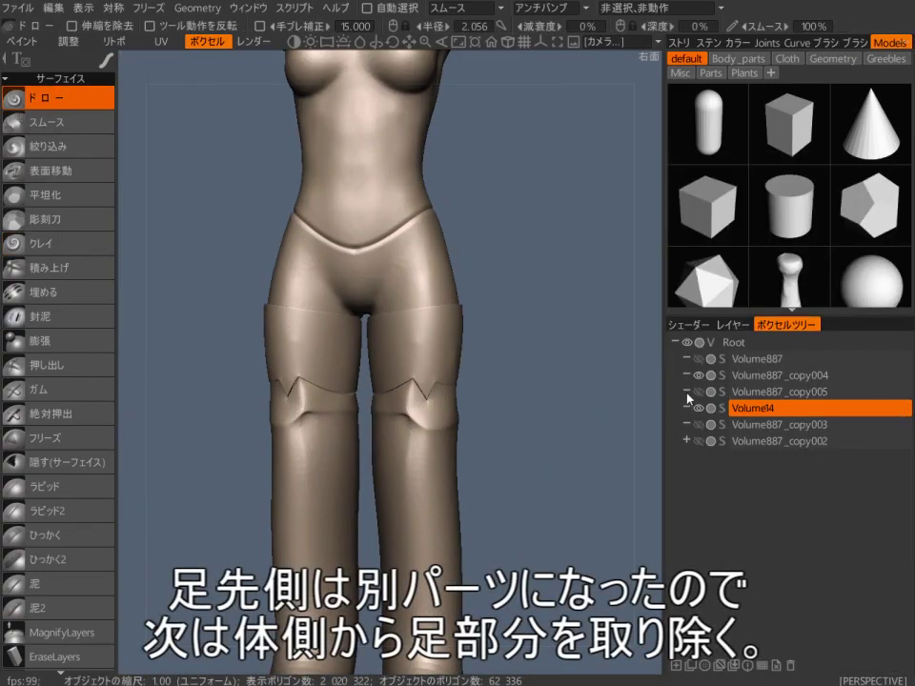
click(782, 376)
scroll(613, 467, up, 2)
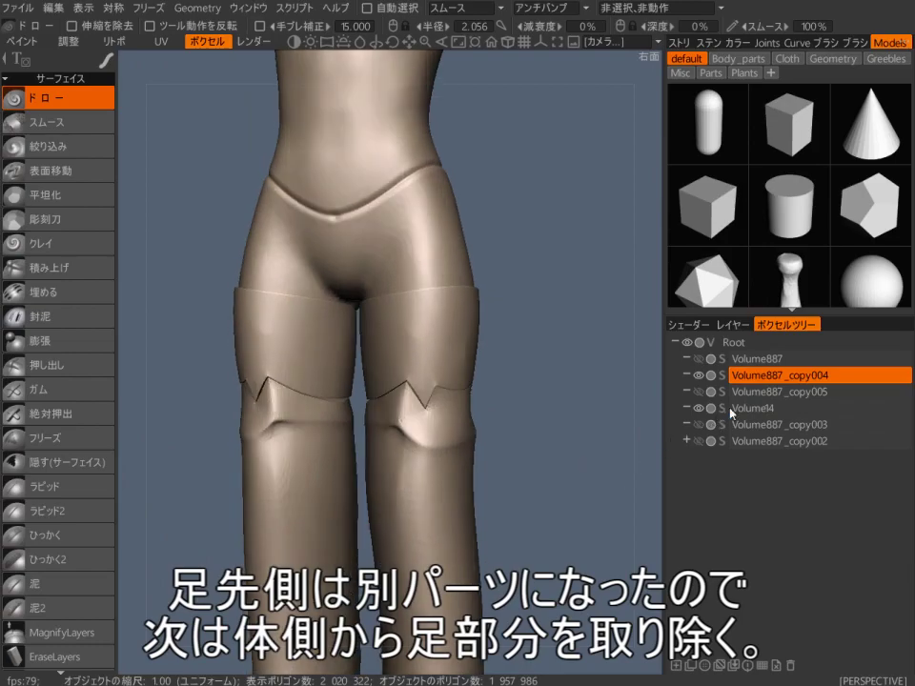
click(697, 667)
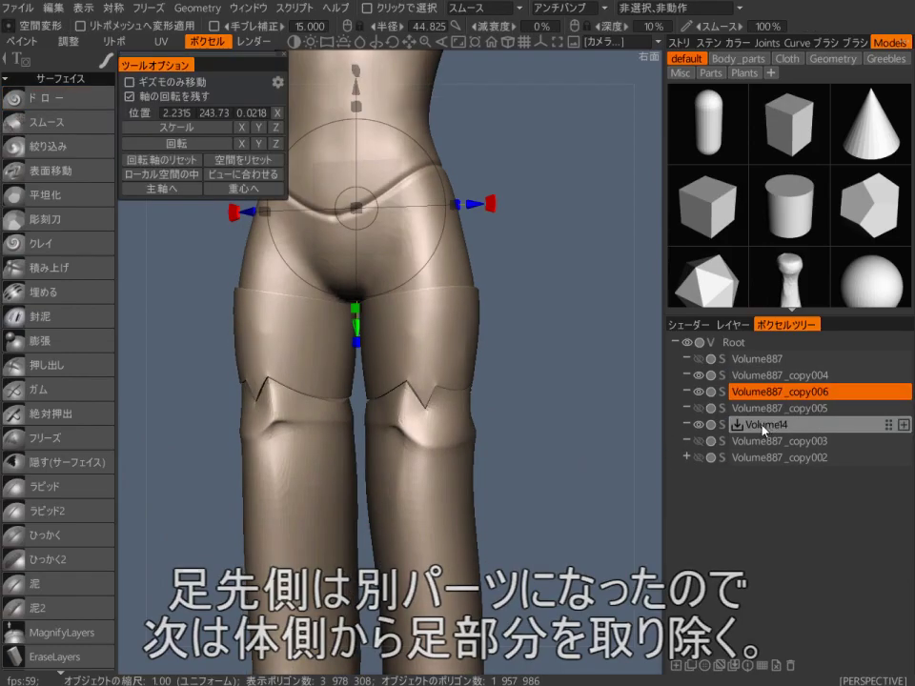
click(699, 375)
Step: Remove Volume14's overlap from Volume887_copy006 with ～との交差部分を除去, and hide Volume14 to inspect the cut
drag(763, 392, 748, 425)
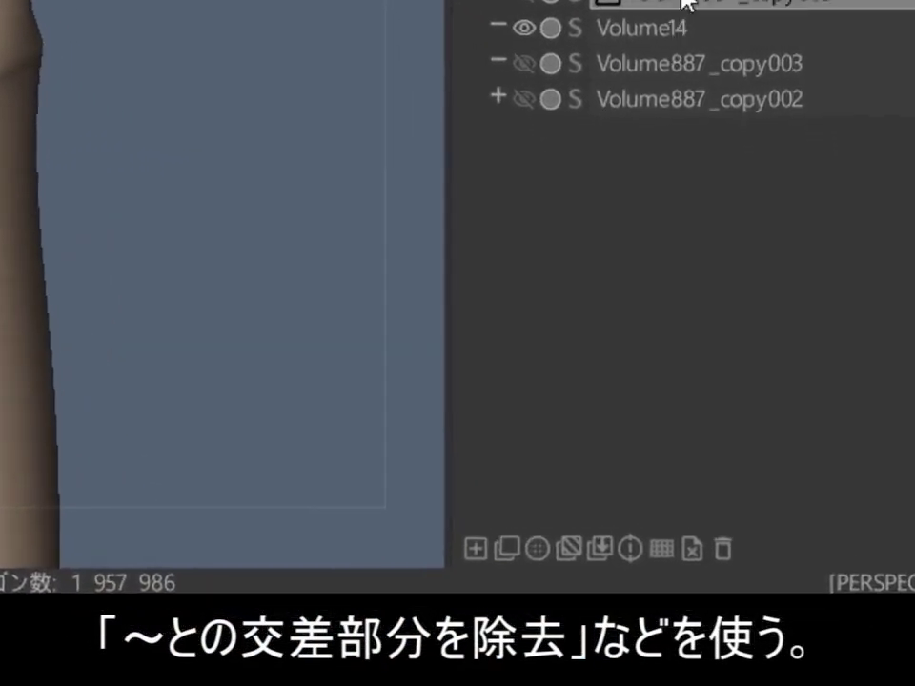
right_click(684, 29)
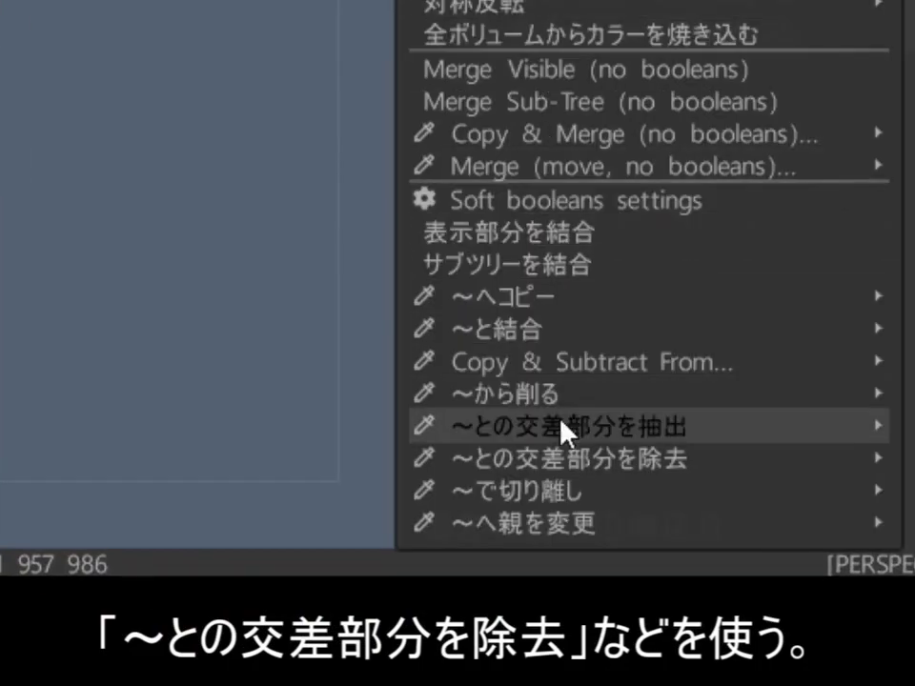
mouse_move(570, 462)
click(431, 461)
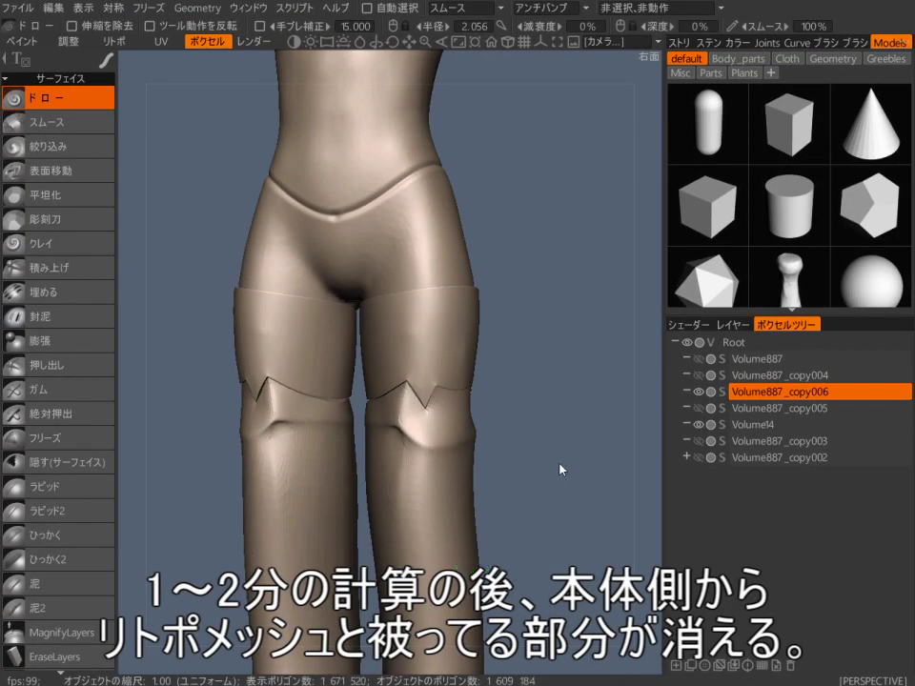
click(701, 425)
drag(596, 481, 457, 438)
scroll(556, 435, up, 2)
Step: Show Volume887_copy005 and move this lower leg part down, away from the body's cut face
click(699, 408)
click(762, 411)
scroll(572, 477, down, 4)
key(space)
click(492, 475)
drag(384, 174, 386, 215)
scroll(562, 432, up, 3)
mouse_move(562, 433)
mouse_down()
mouse_move(561, 497)
mouse_move(609, 358)
mouse_move(573, 411)
mouse_move(578, 457)
mouse_up()
key(space)
click(524, 496)
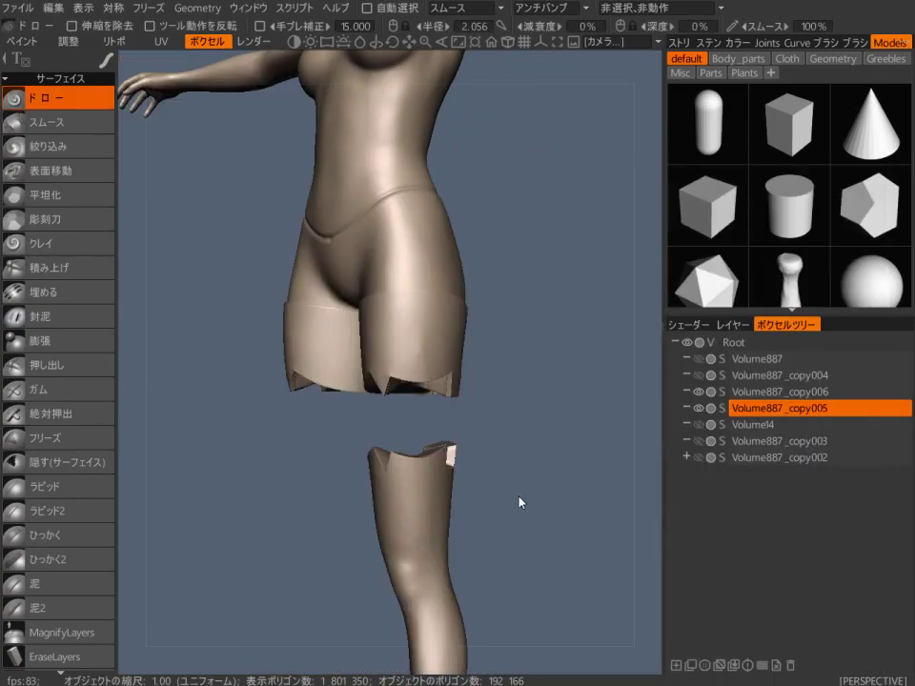
Step: Turn the separated lower leg around so its cut face can be viewed beside the body's cut face
scroll(534, 492, up, 3)
drag(534, 492, 562, 482)
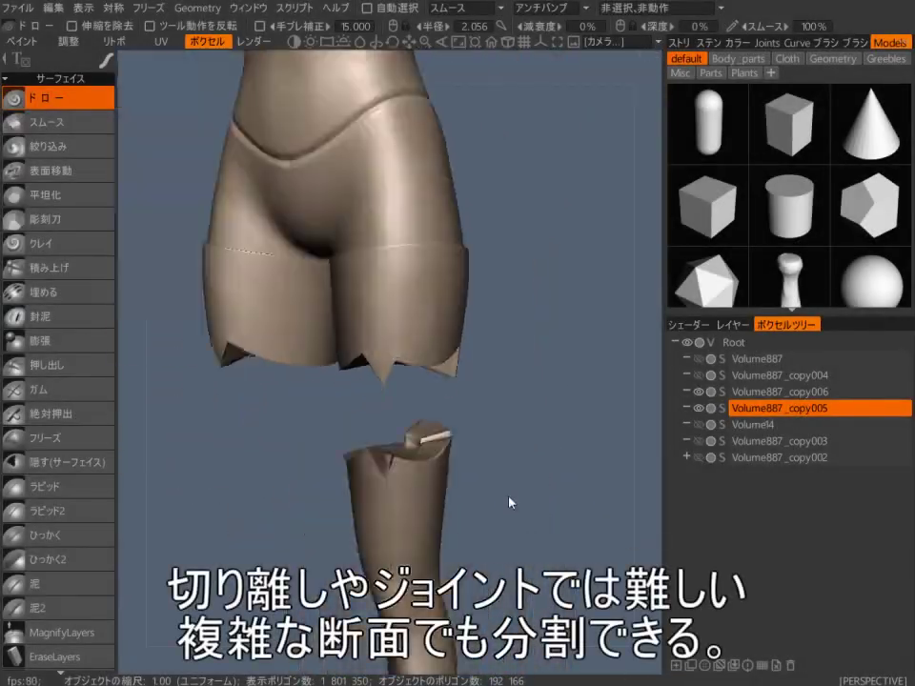
key(space)
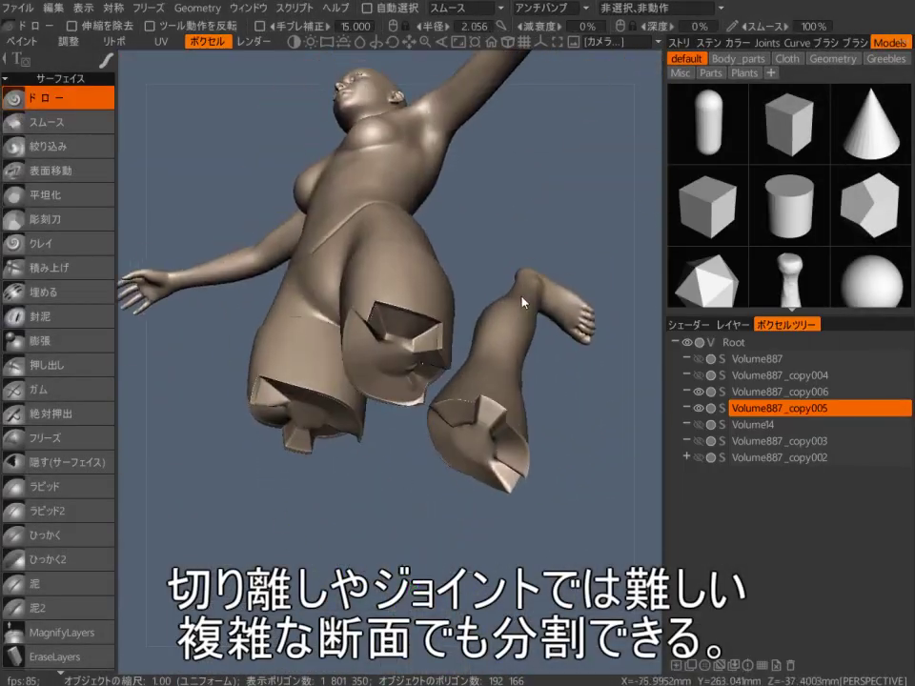
mouse_move(391, 221)
mouse_down()
mouse_move(536, 332)
mouse_move(497, 342)
mouse_move(515, 224)
mouse_move(483, 331)
mouse_up()
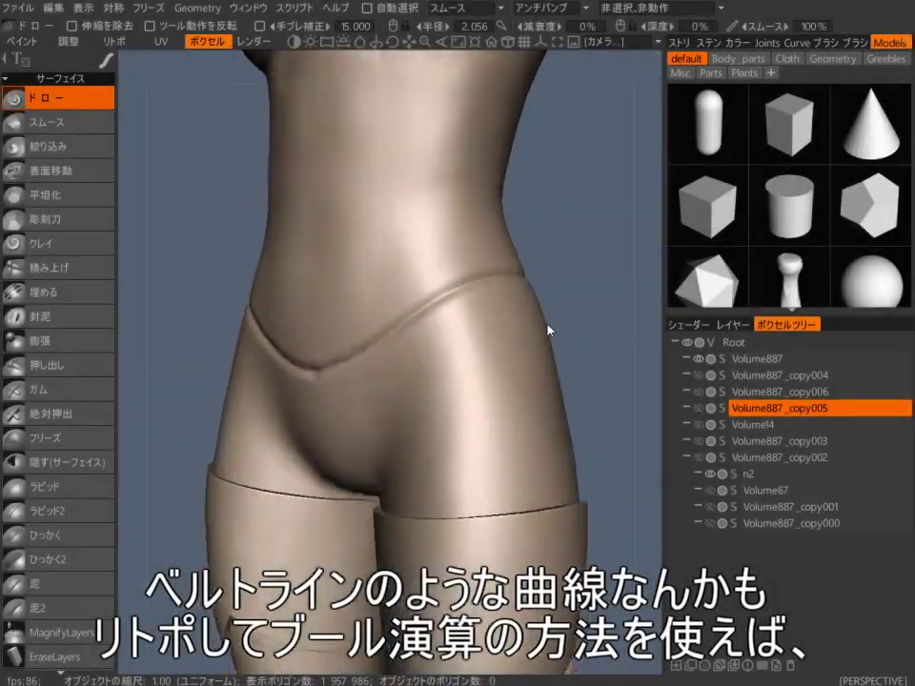
Step: Compare the curved belt line on Volume887 with the RetopoGroup3 cutting mesh around the waist
drag(548, 330, 301, 307)
click(118, 43)
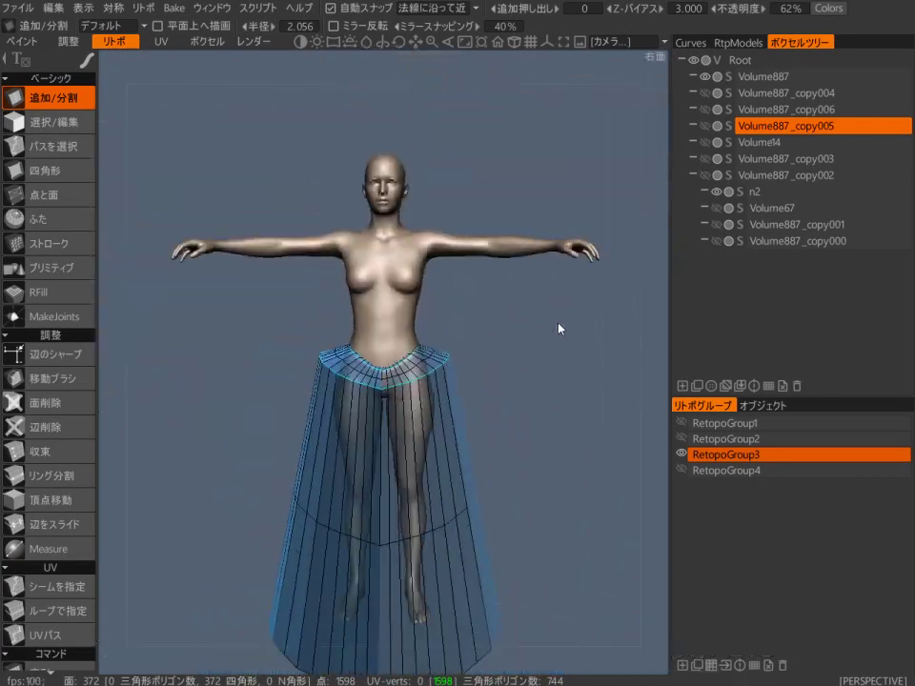
scroll(576, 212, up, 3)
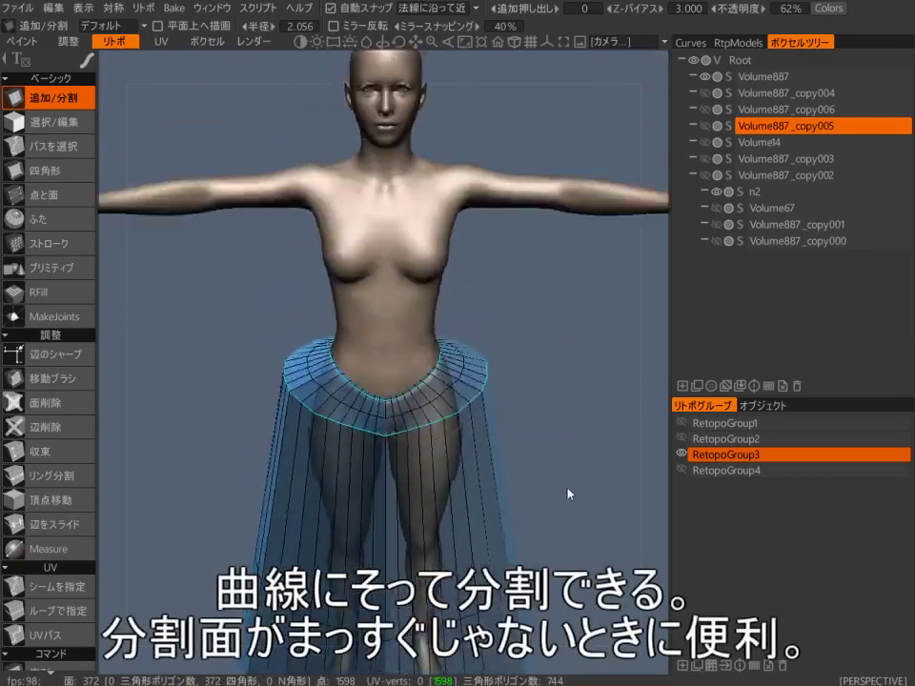
scroll(562, 415, up, 2)
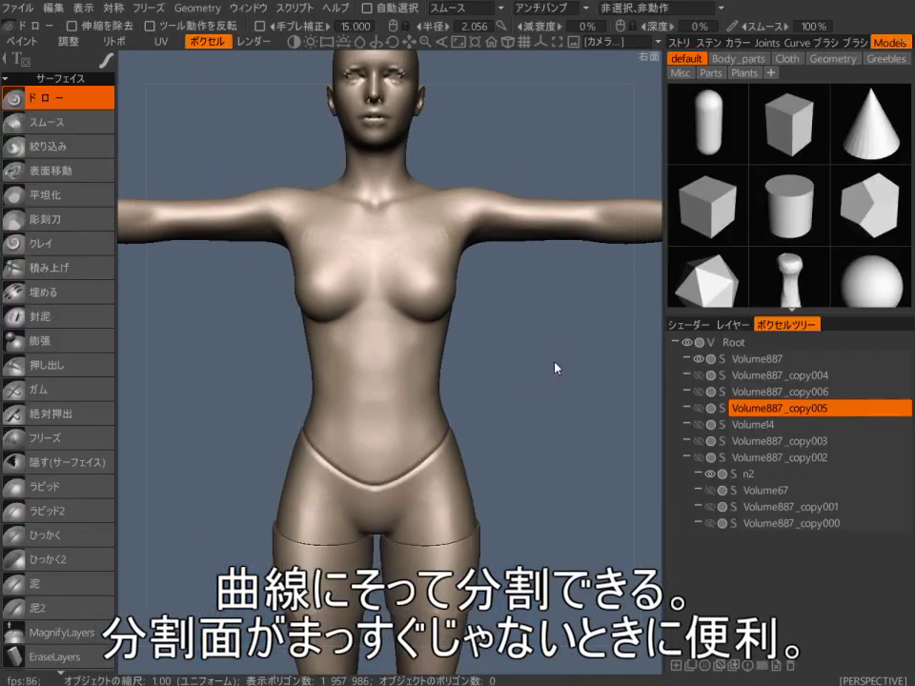
scroll(556, 372, up, 4)
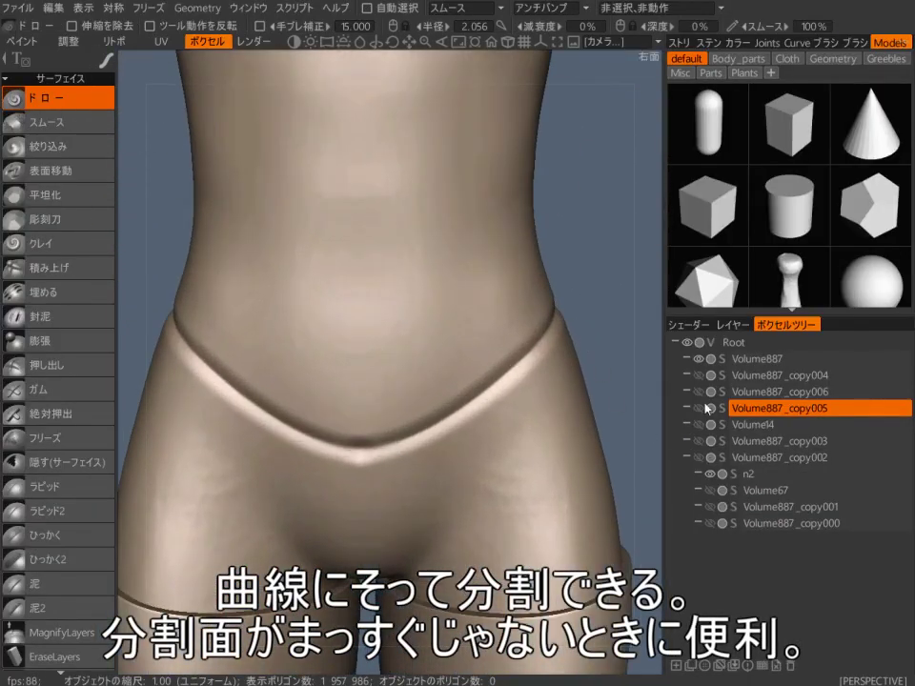
Step: Hide Volume887, show Volume887_copy002, and inspect the curved cut faces of the separated torso and hips from several angles
scroll(645, 481, down, 6)
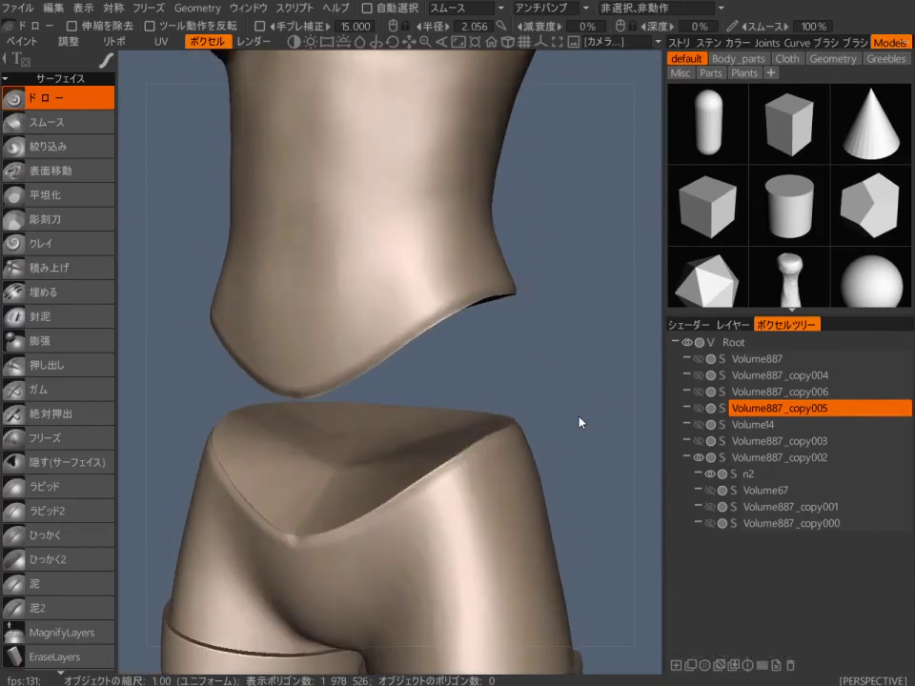
drag(562, 454, 334, 474)
scroll(290, 359, up, 4)
drag(296, 431, 537, 492)
scroll(537, 481, down, 5)
scroll(539, 477, down, 2)
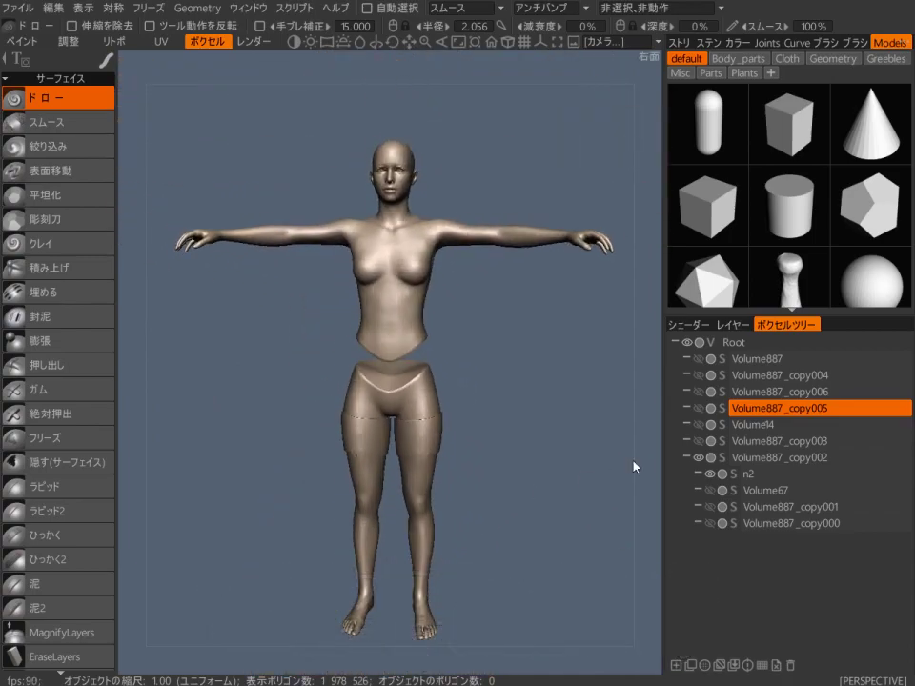
Step: Hide Volume887_copy002, show Volume887_copy005 and Volume887_copy006, and inspect the cut faces of the body and the separated lower leg
click(699, 459)
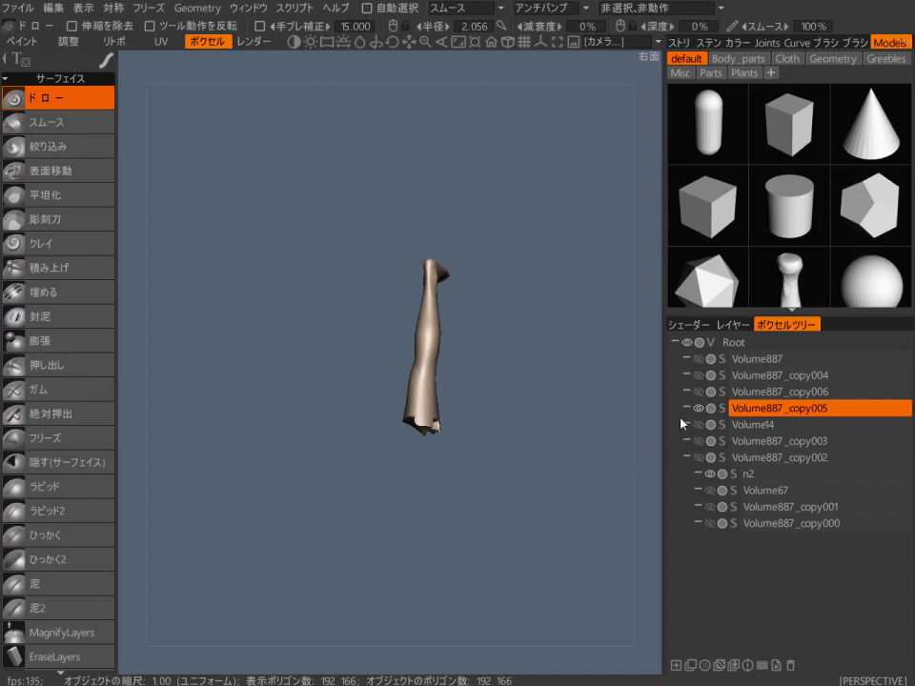
scroll(526, 435, up, 5)
drag(553, 378, 477, 396)
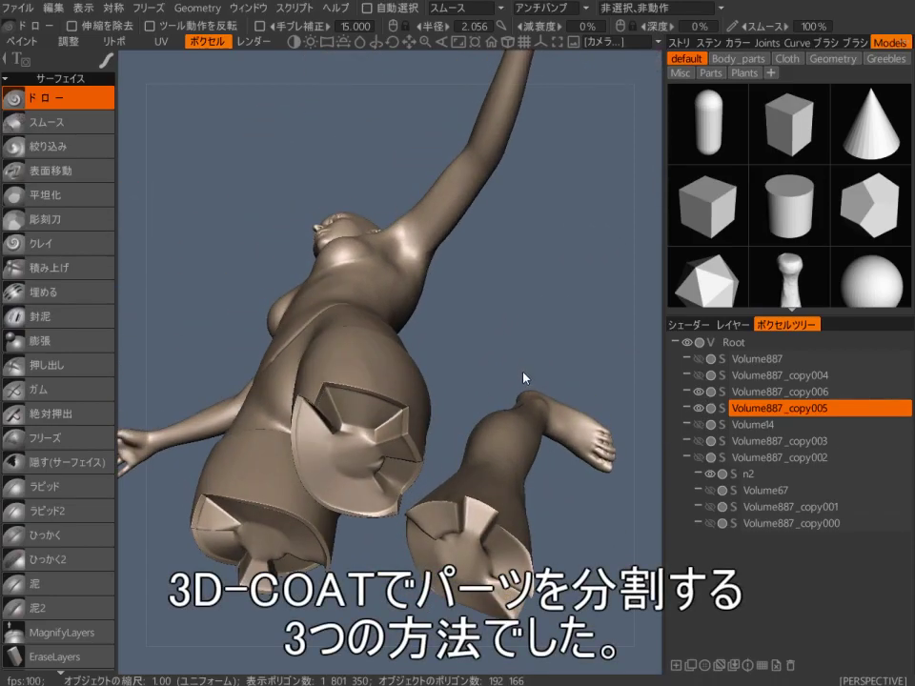
drag(412, 662, 572, 524)
Step: Show Volume887_copy002, hide Volume887_copy005 and Volume887_copy006, and view the waist split from behind
click(699, 459)
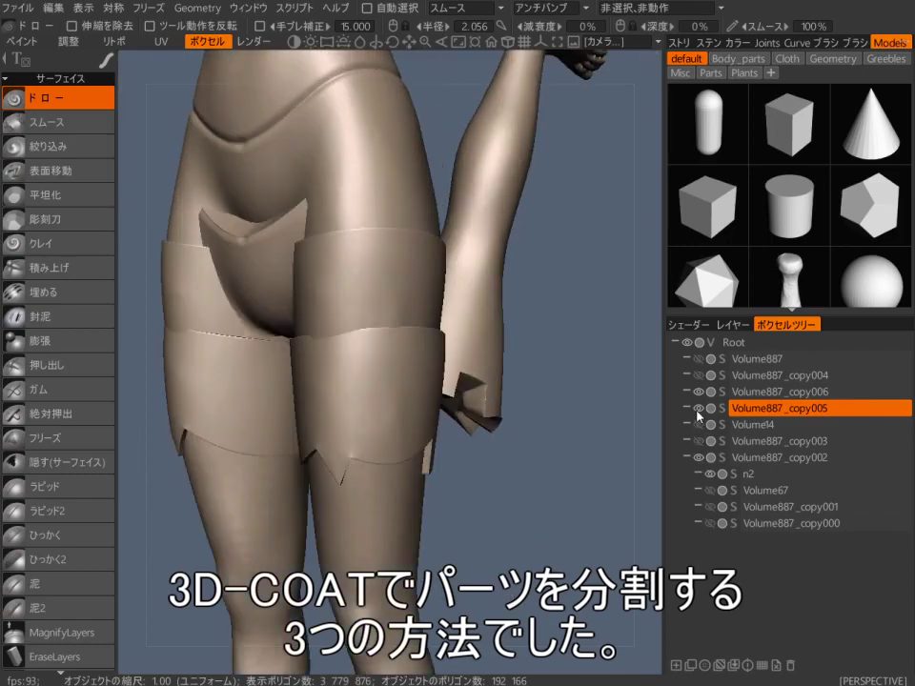
click(699, 410)
click(698, 393)
scroll(600, 433, down, 5)
middle_drag(601, 432, 586, 550)
scroll(586, 549, up, 5)
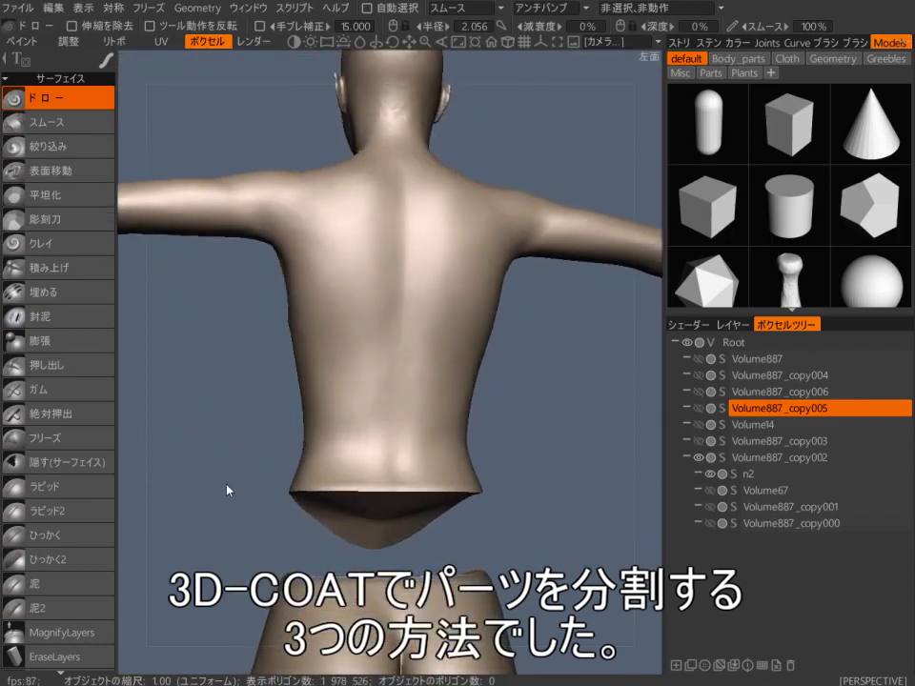